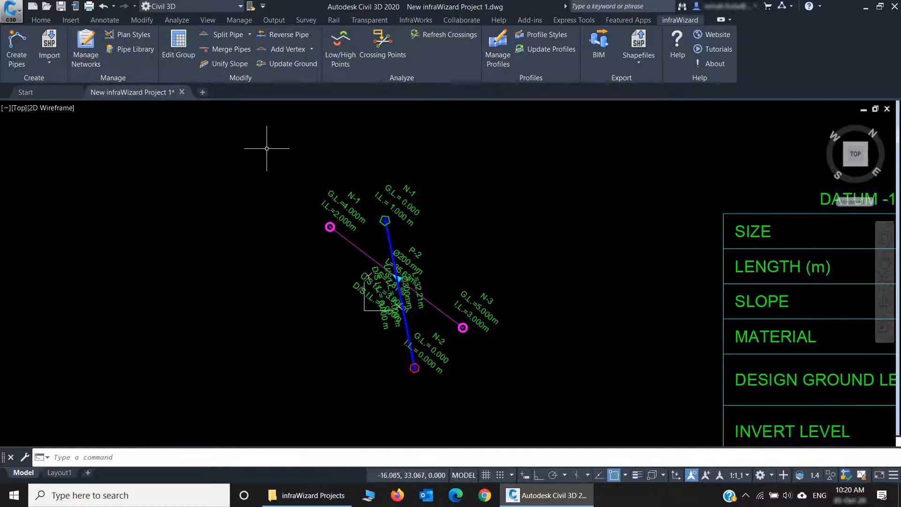
Step: Draw a single diagonal line in the empty area west of the existing pipe networks, running down to the southwest
text(l)
key(Return)
click(230, 176)
click(110, 301)
key(Return)
Step: Start Create Pipes on the drawn line, review the type options for a new network, and close without creating pipes
click(17, 46)
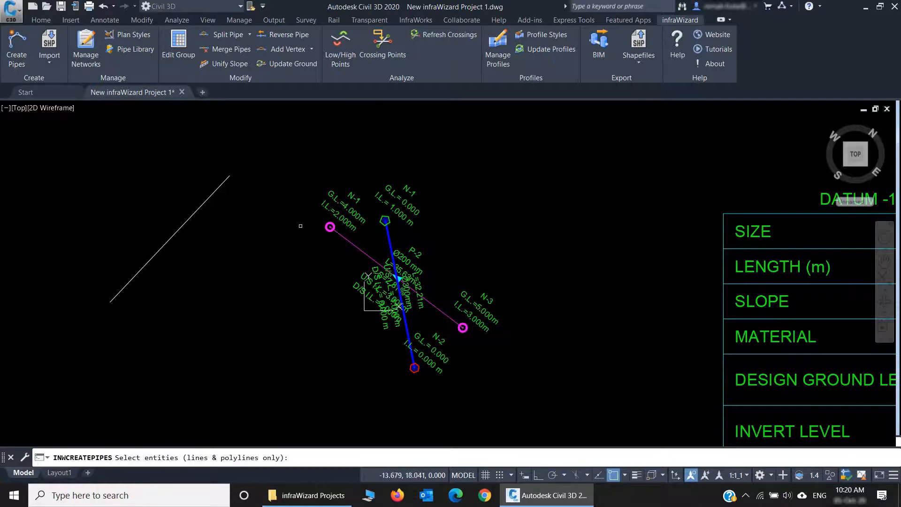
click(210, 197)
key(Return)
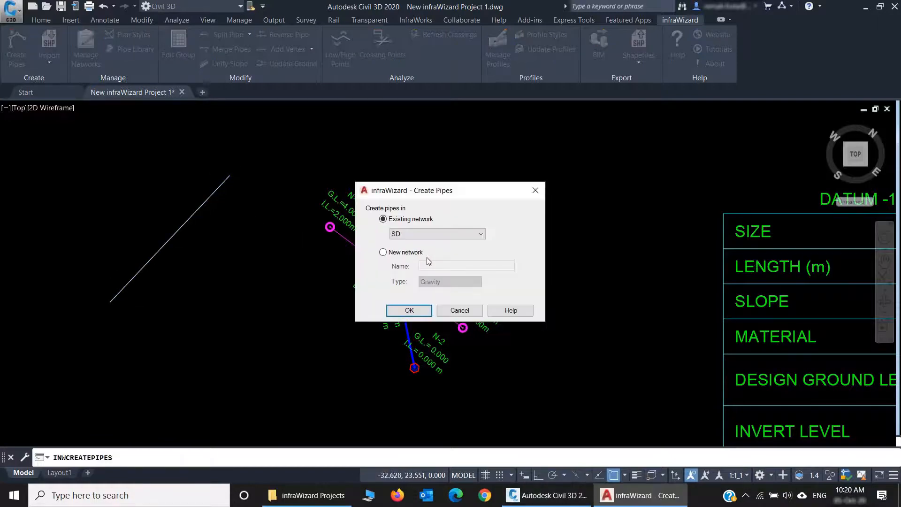
click(406, 253)
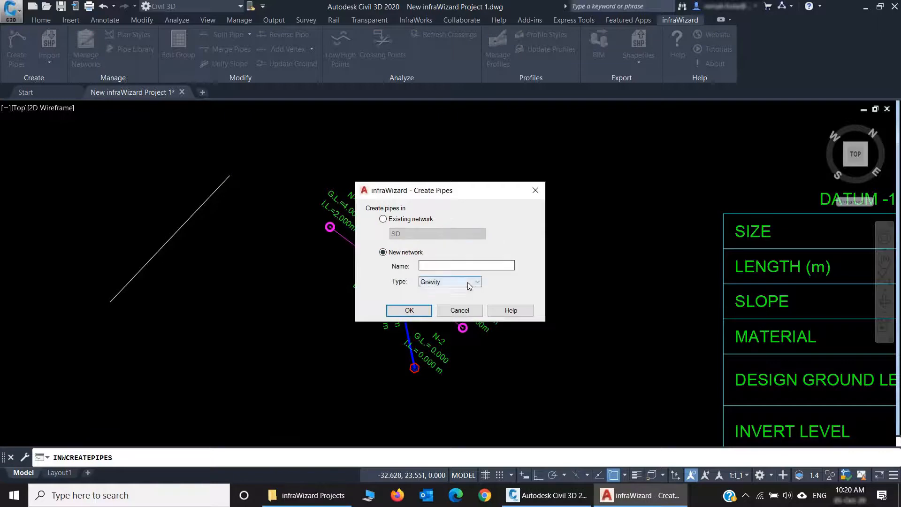
click(467, 282)
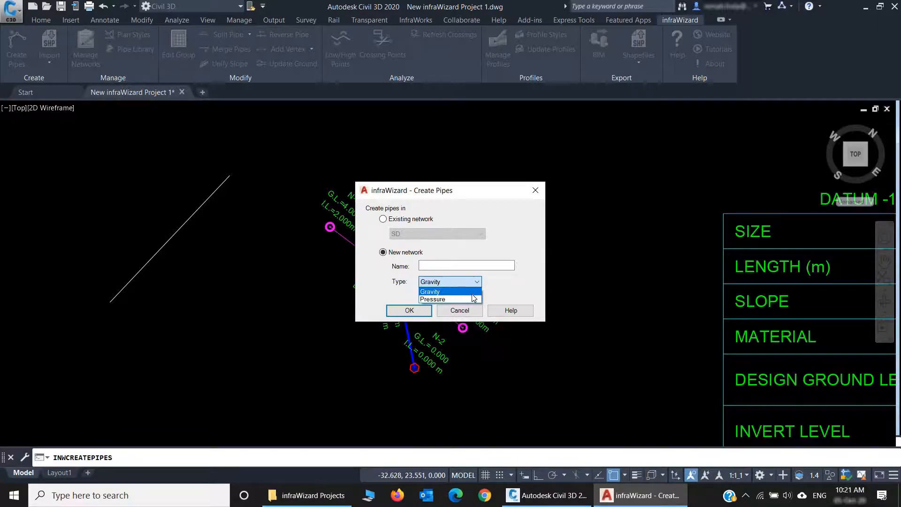
click(500, 212)
click(535, 190)
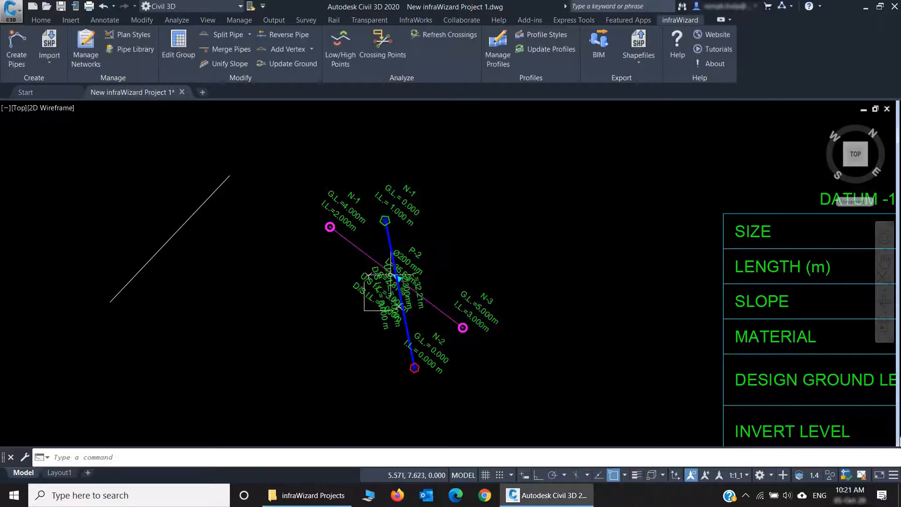
Step: Examine the properties of the SD gravity pipe and the WW pressure pipe, and the types and styles of both networks
scroll(361, 254, up, 2)
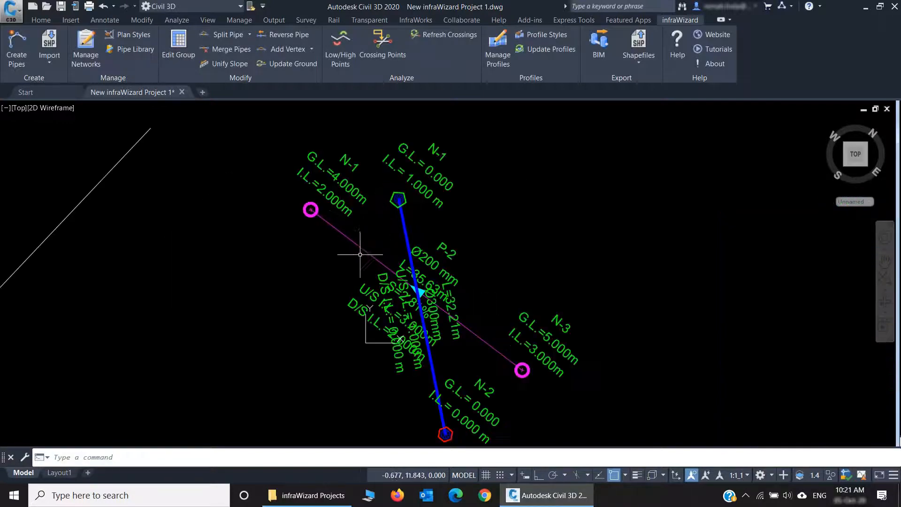
double_click(355, 245)
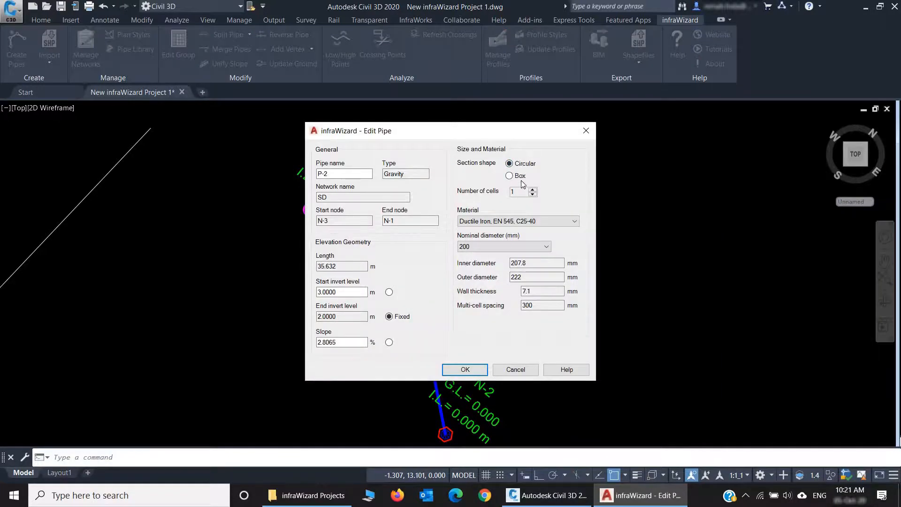
click(585, 130)
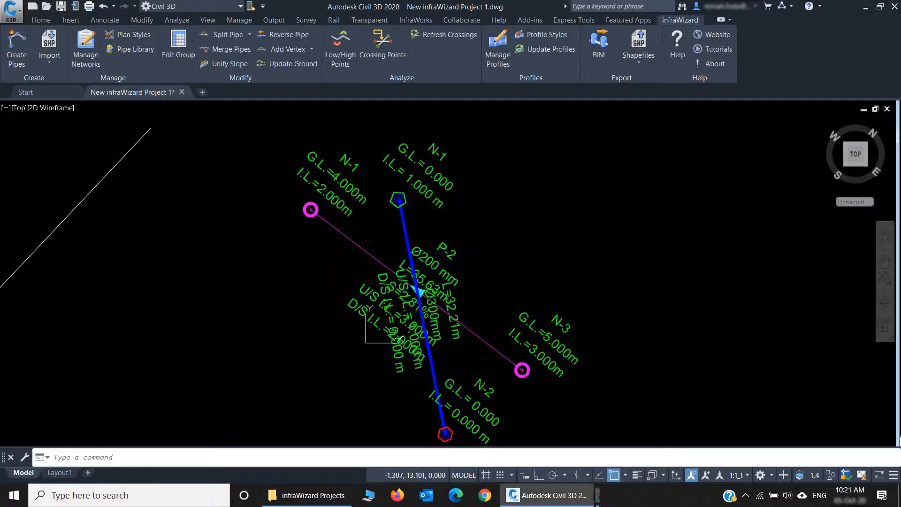
double_click(404, 229)
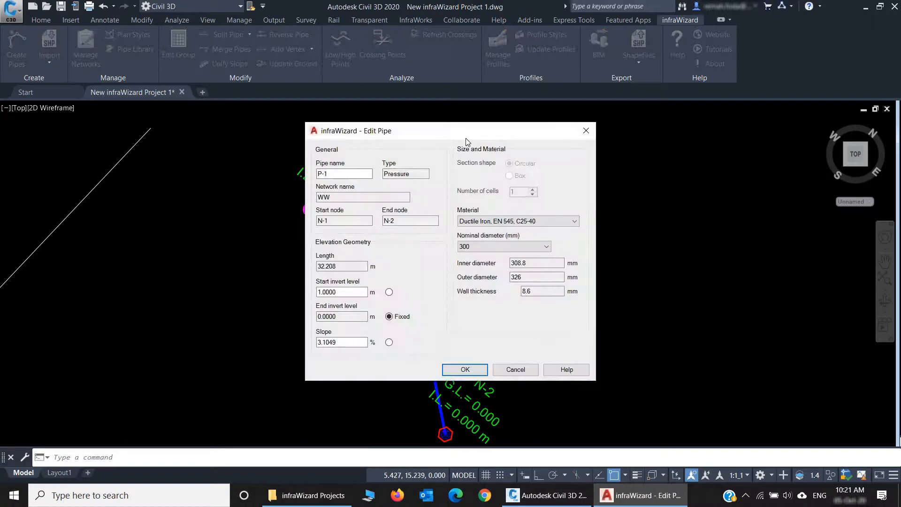
click(585, 131)
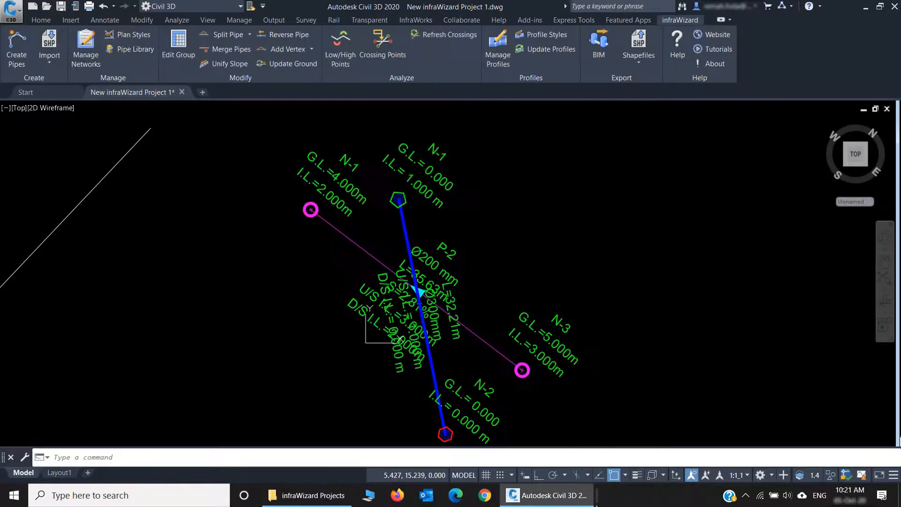
click(86, 47)
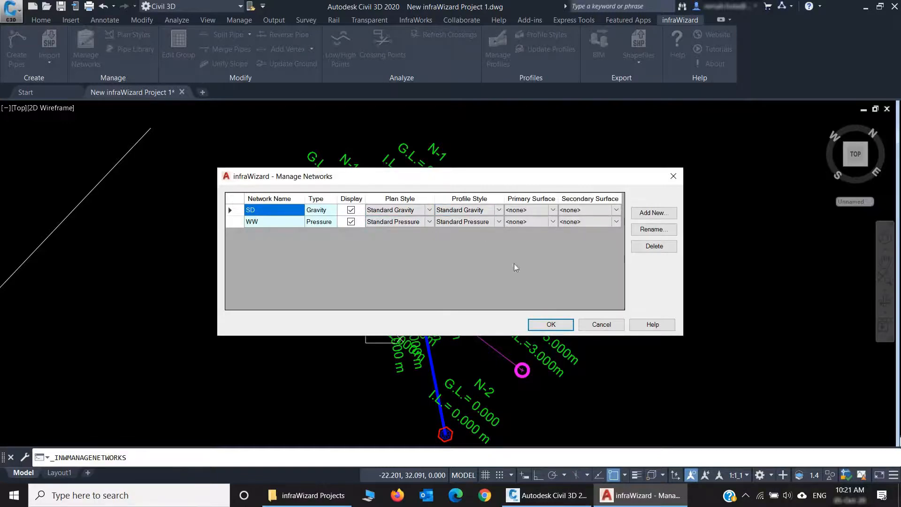
click(594, 325)
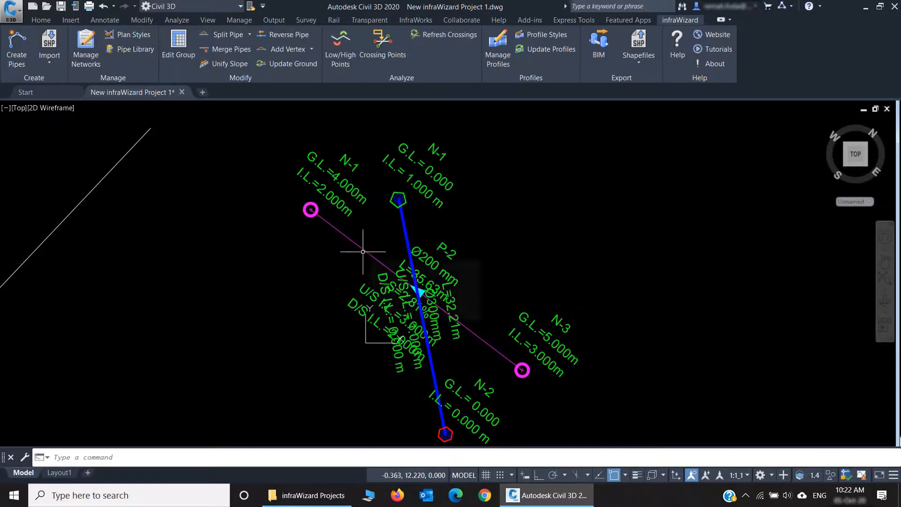
Step: Review the SD pipe's size and material settings, and the circular and box sections in the pipe library
double_click(362, 252)
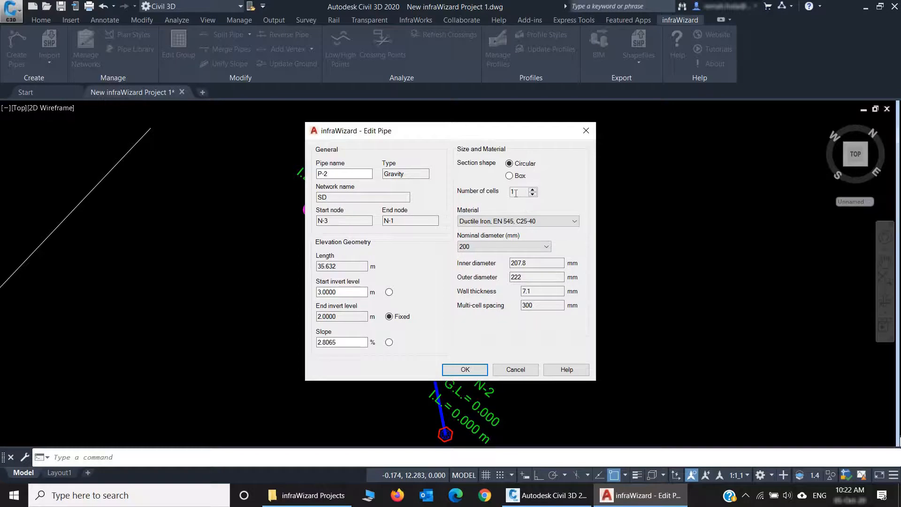
click(525, 370)
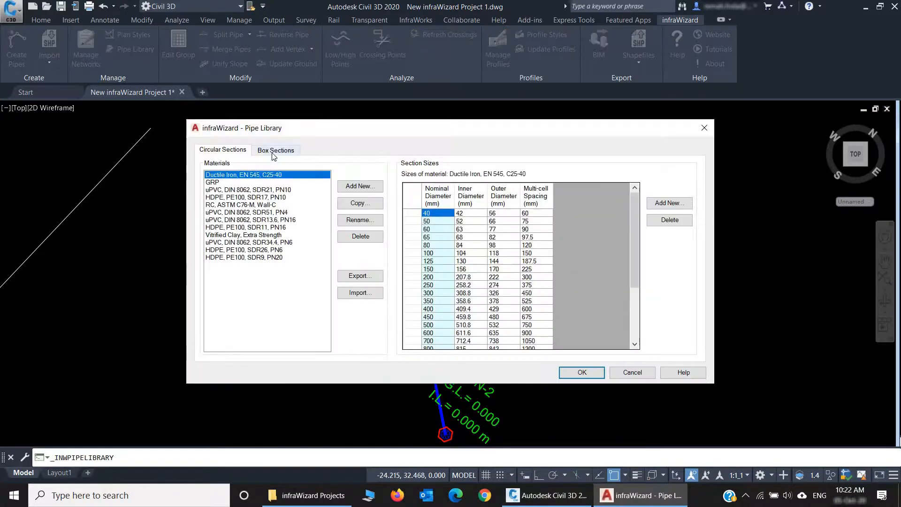
click(262, 152)
click(223, 149)
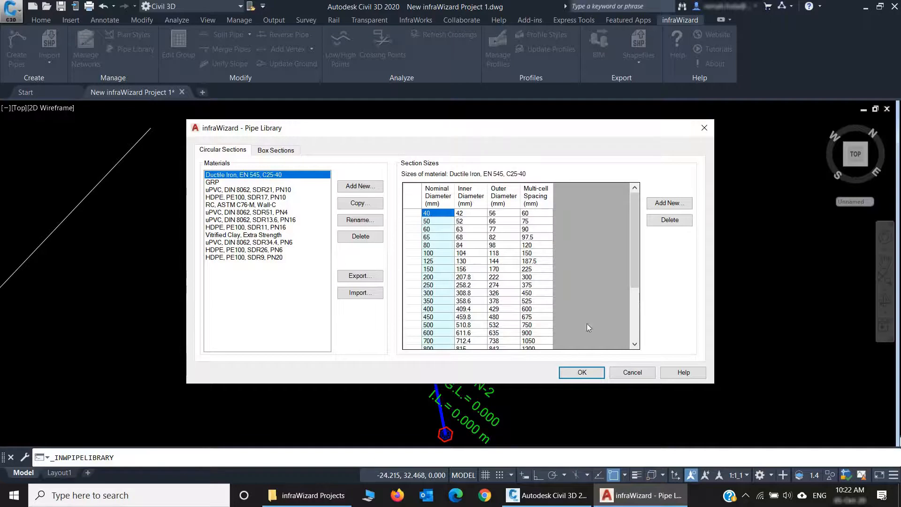
click(632, 372)
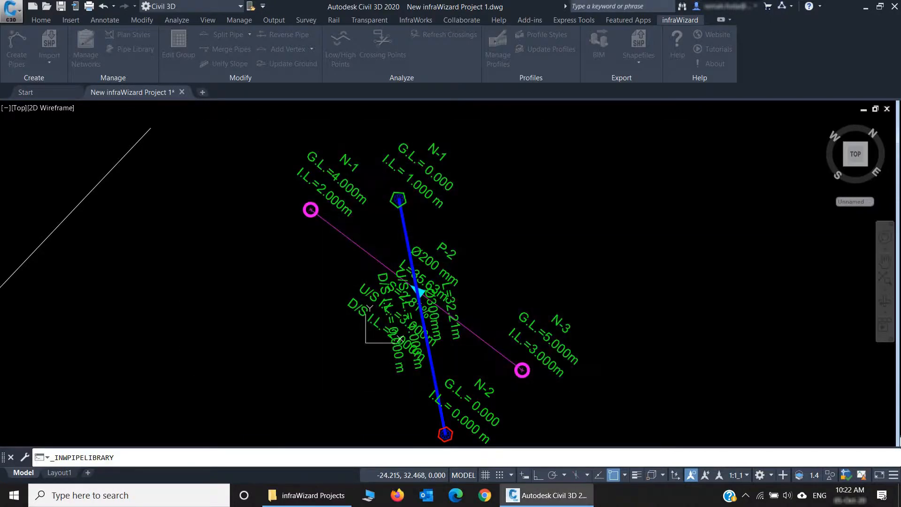
Step: Edit node N-1 of the SD network as a SimpleStructure with a Rectangular section shape
double_click(311, 210)
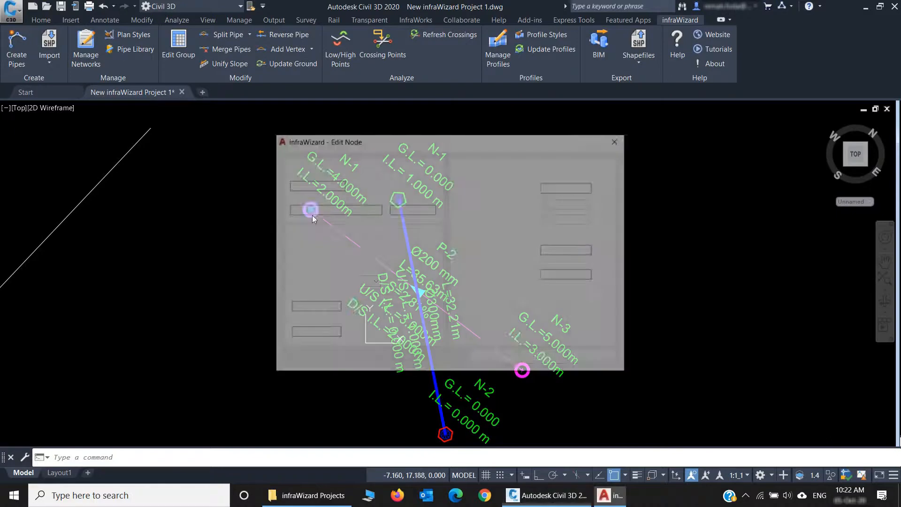
drag(399, 145, 542, 143)
click(490, 254)
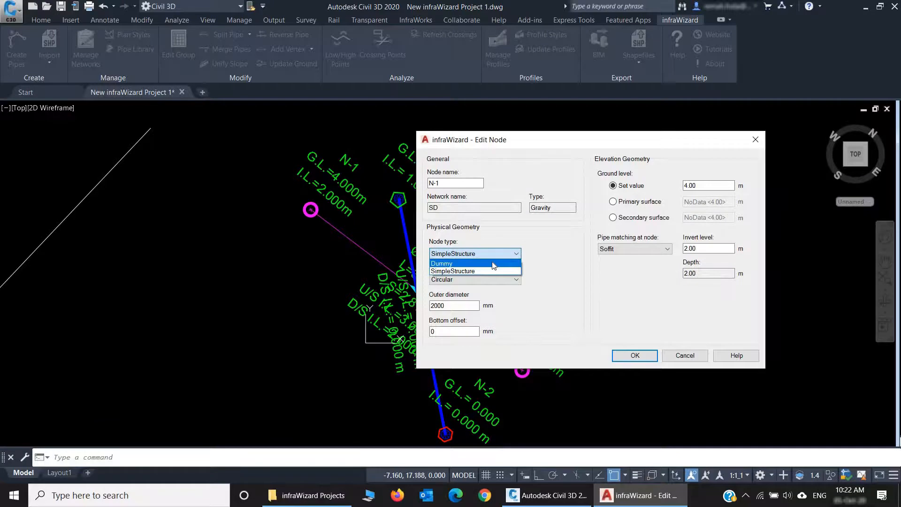
click(490, 271)
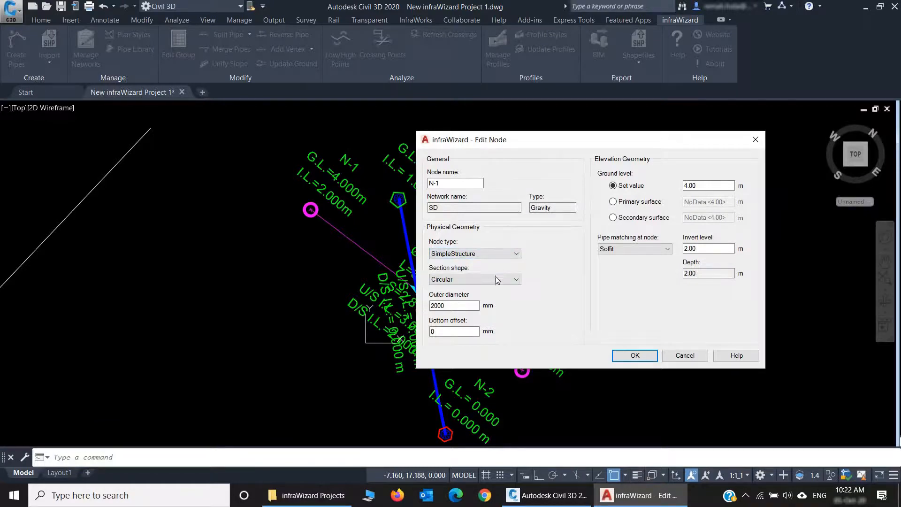
click(496, 279)
click(496, 299)
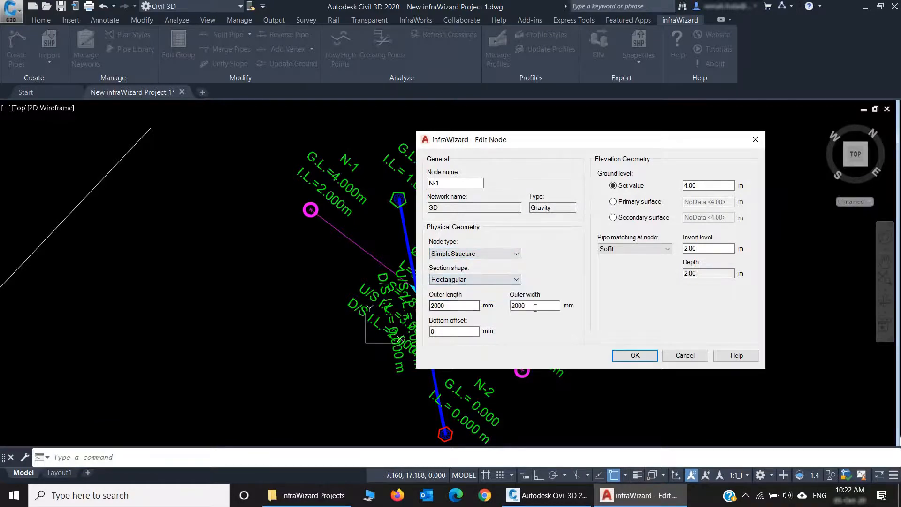
click(485, 278)
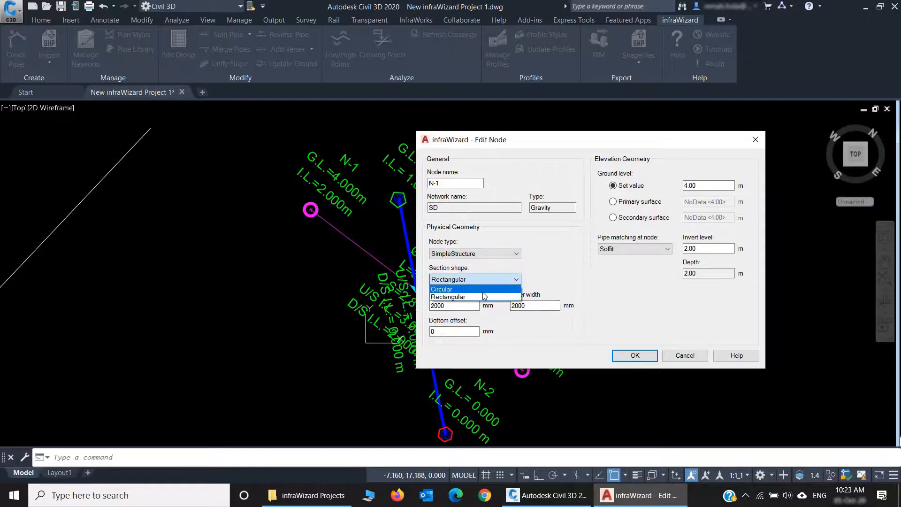
click(483, 296)
Step: Set the node type of the SD network's node N-1 to Dummy and apply the edit
click(516, 254)
click(508, 265)
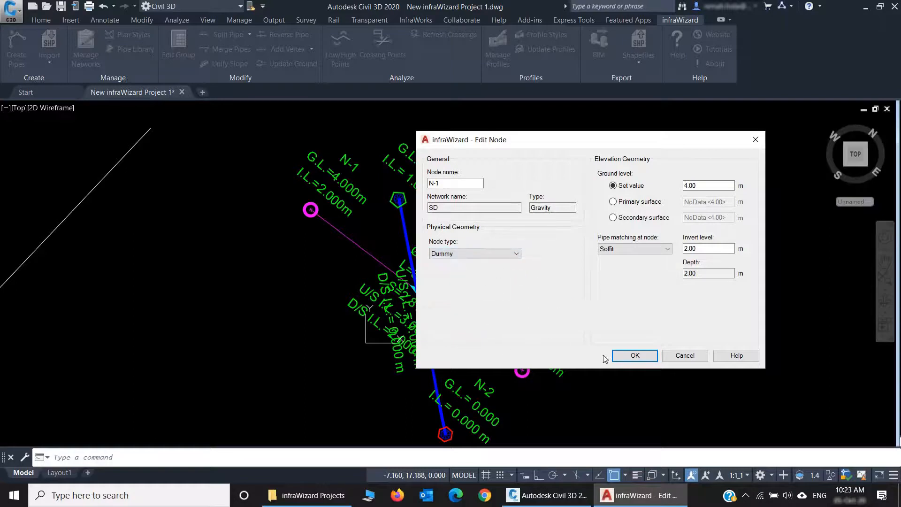
click(634, 355)
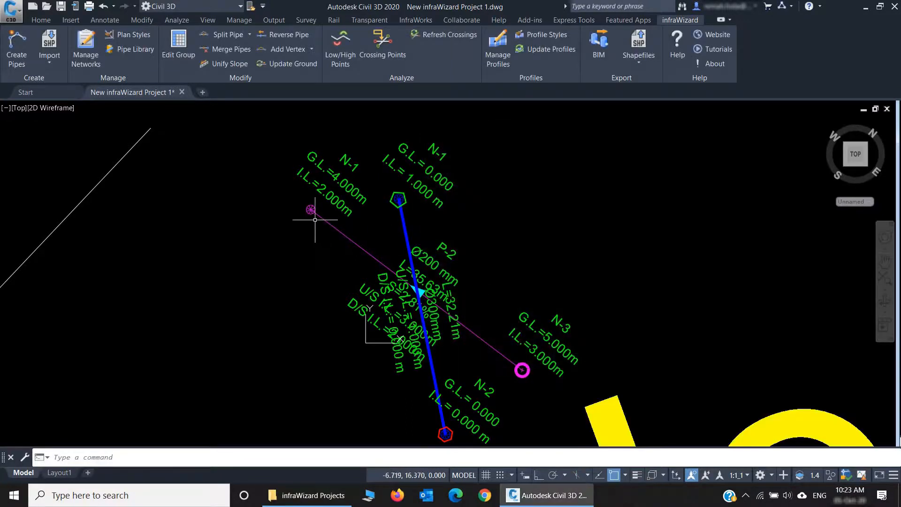
Step: Set the node type of the SD network's node N-1 to SimpleStructure with a rectangular section
scroll(312, 216, up, 2)
scroll(313, 214, up, 4)
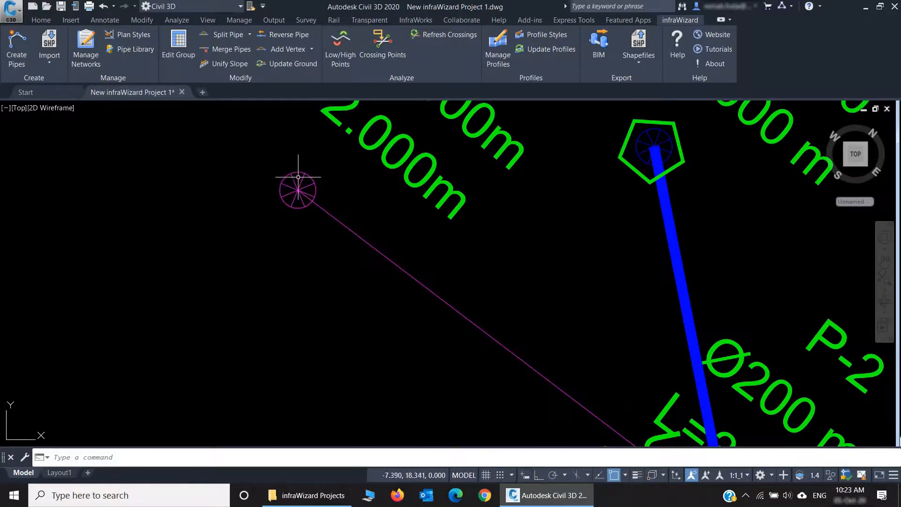
double_click(305, 176)
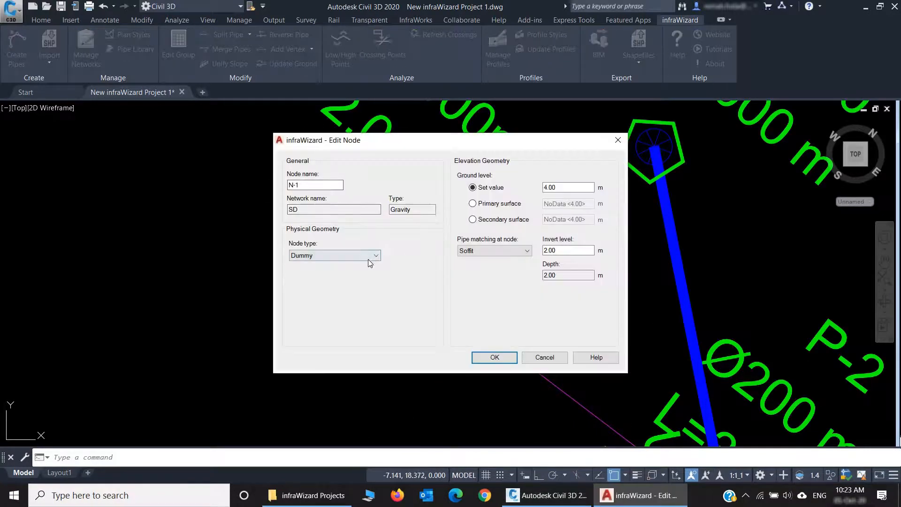
click(367, 261)
click(365, 274)
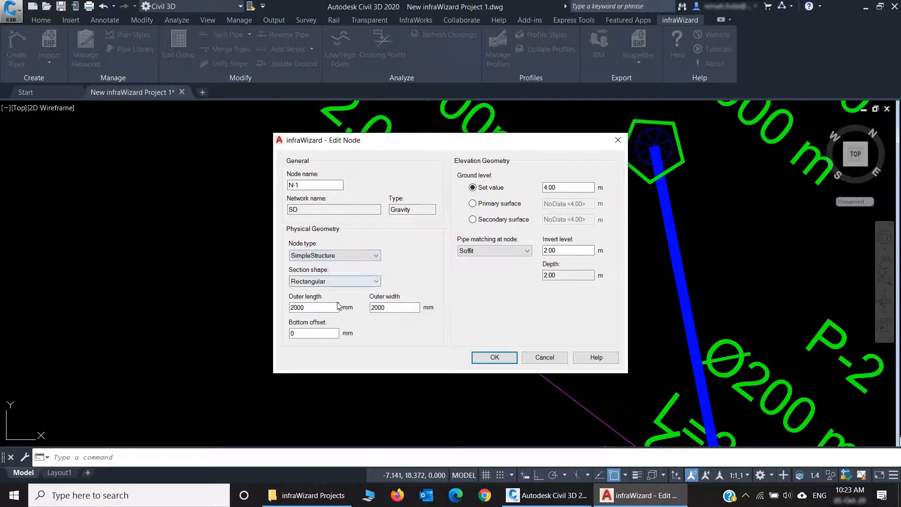
drag(397, 144, 527, 150)
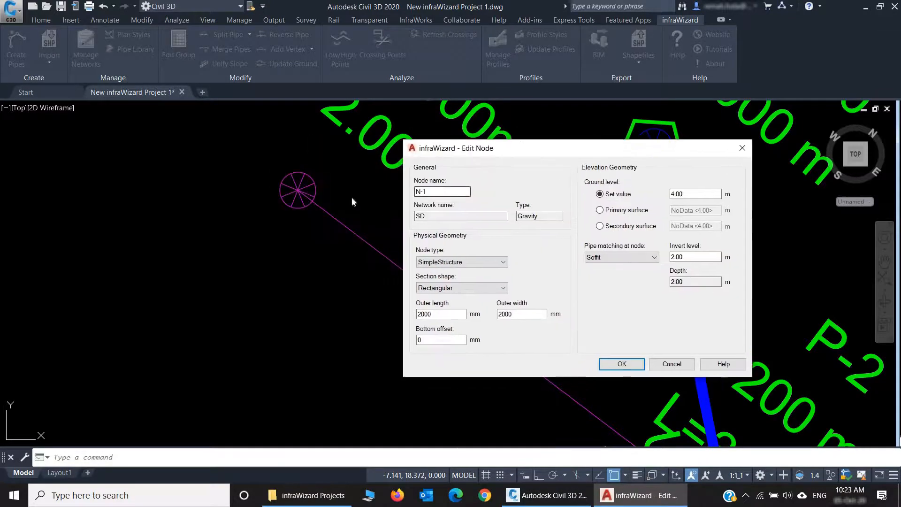
click(436, 314)
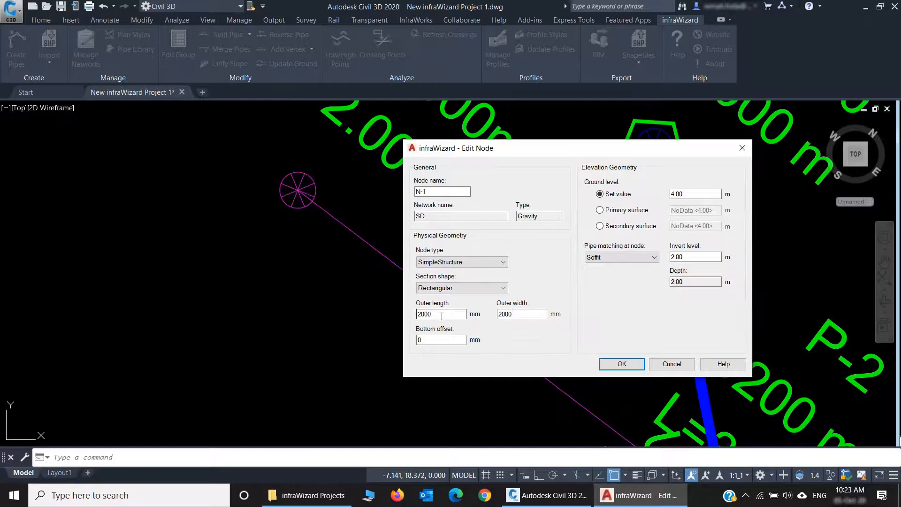
click(625, 364)
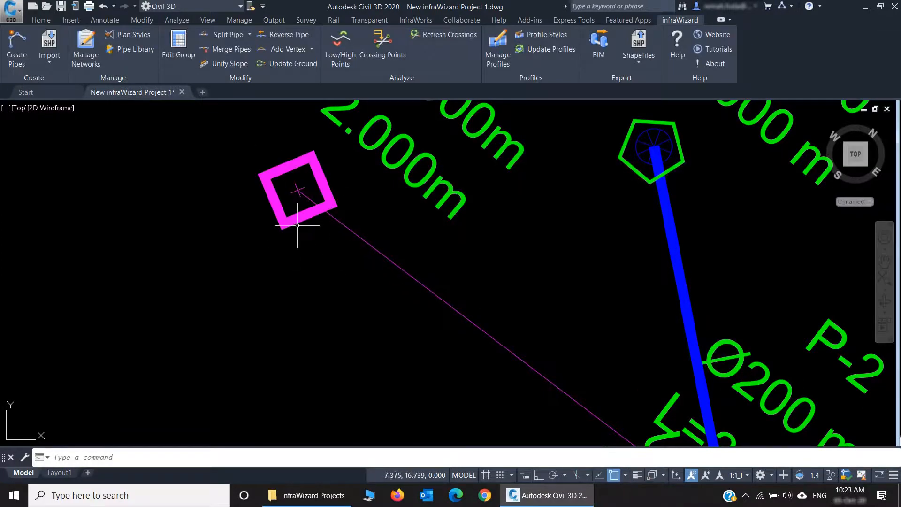
Step: Set the section shape of the SD network's node N-1 to Circular
double_click(298, 189)
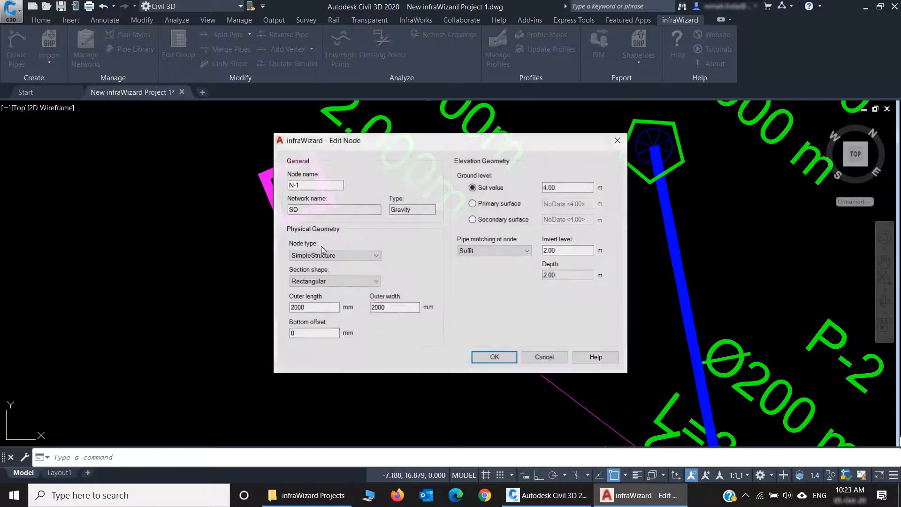
click(333, 282)
click(331, 289)
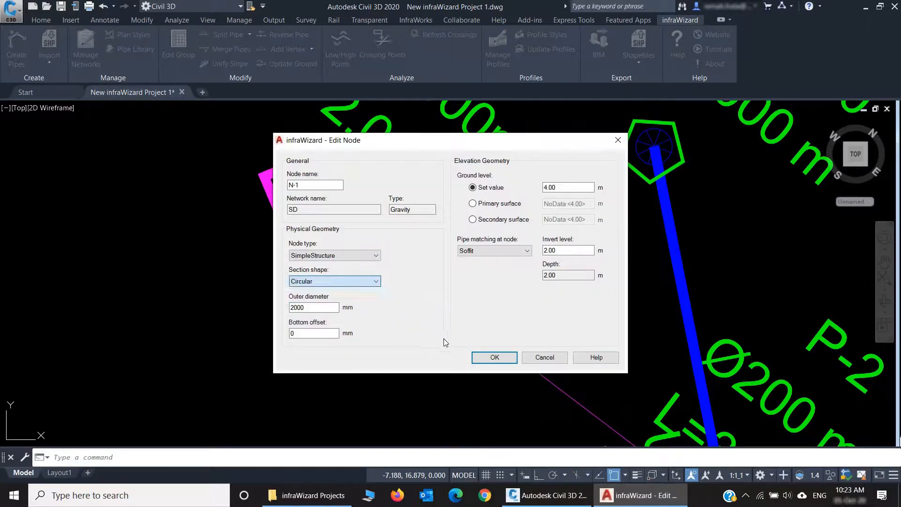
key(Return)
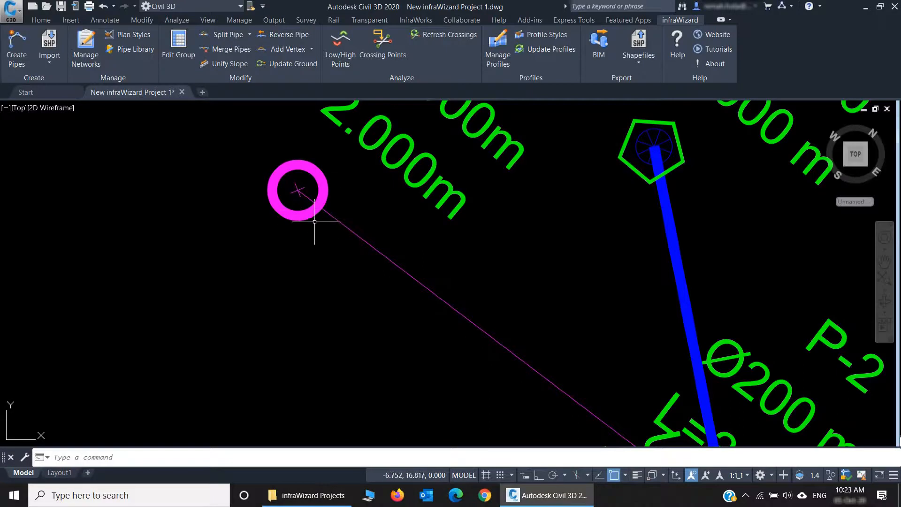
Step: Double the outer diameter of the SD network's circular node N-1
double_click(303, 202)
double_click(314, 308)
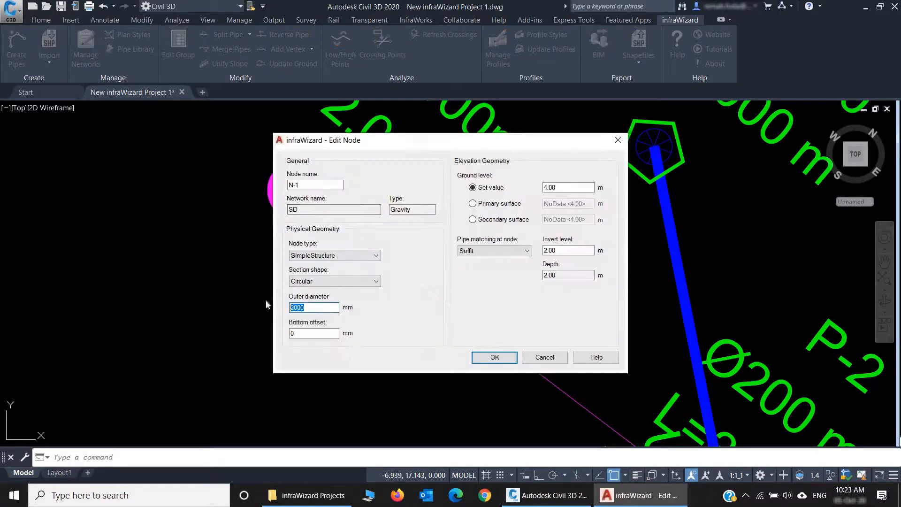
text(4)
click(494, 358)
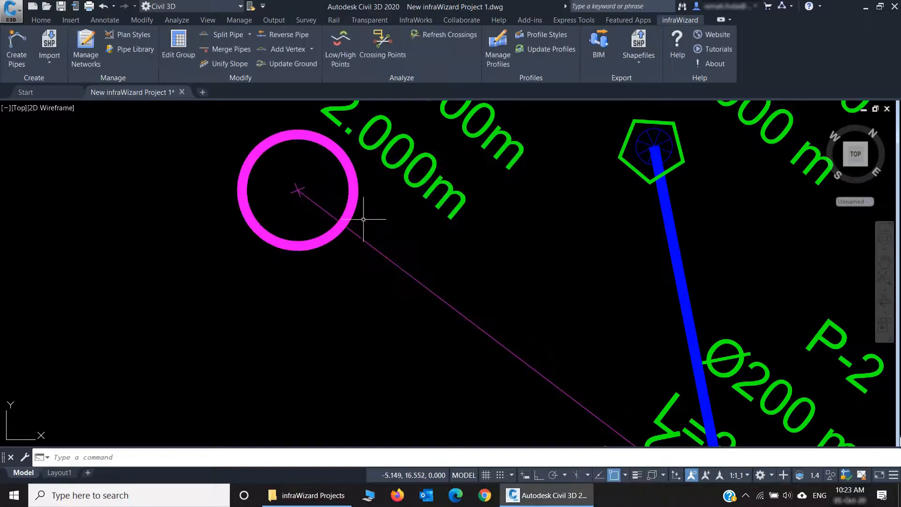
scroll(279, 289, down, 2)
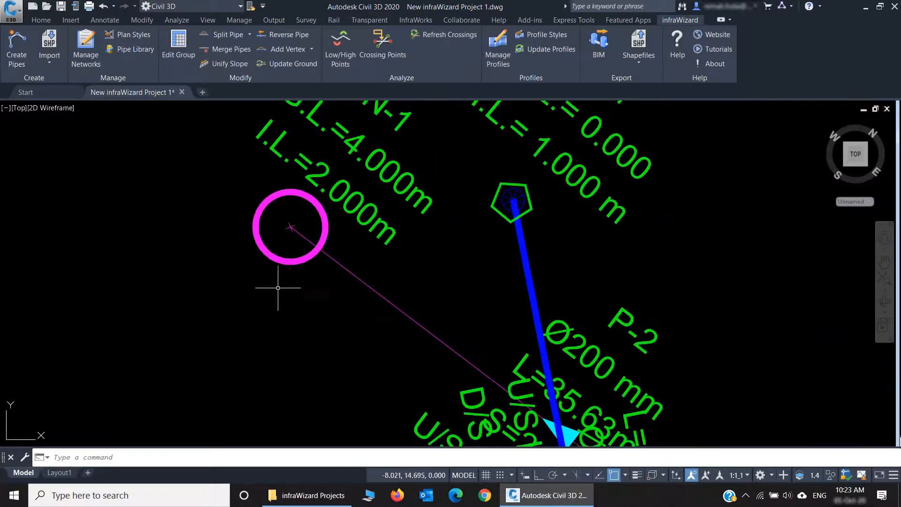
Step: Review the properties of the SD network's node N-3 without changing them
scroll(289, 290, down, 2)
middle_drag(301, 303, 202, 213)
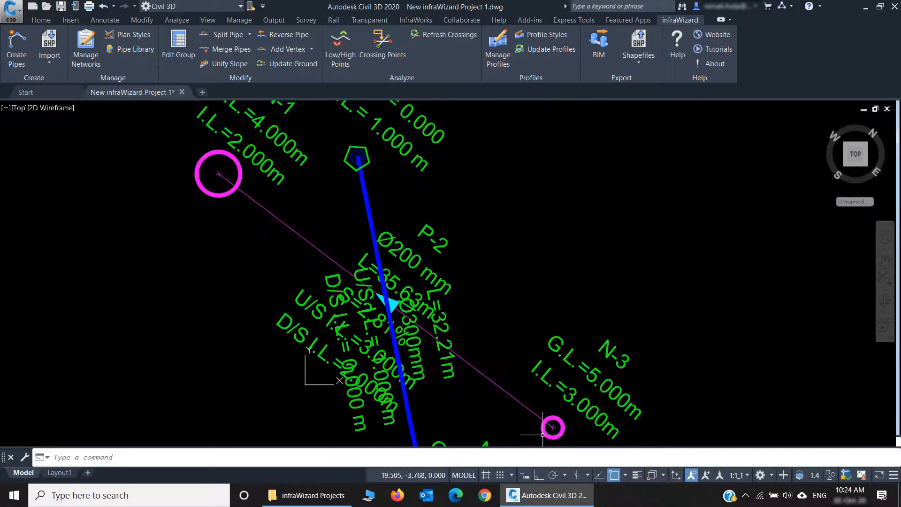
double_click(547, 436)
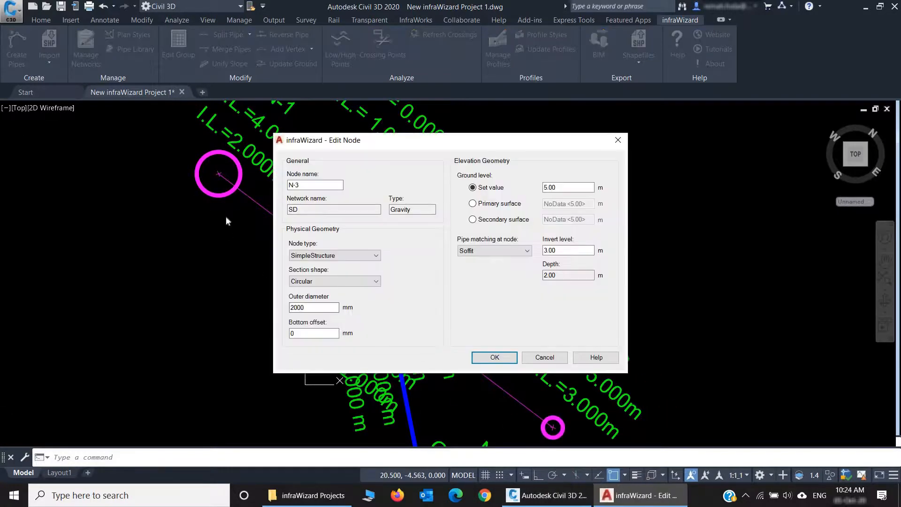
click(546, 360)
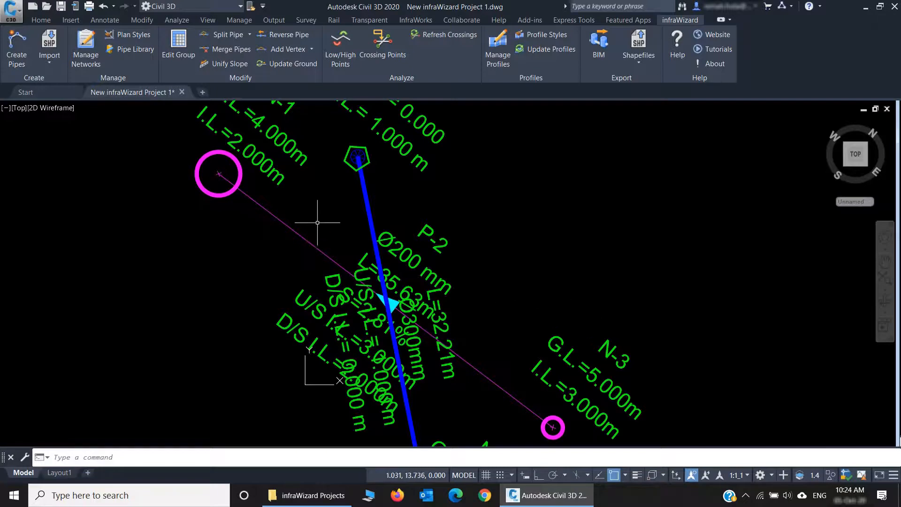
Step: Move the SD network's node N-1 away from N-3, stretching pipe P-2 to about 45.7 m
scroll(319, 230, down, 1)
middle_drag(321, 255, 429, 277)
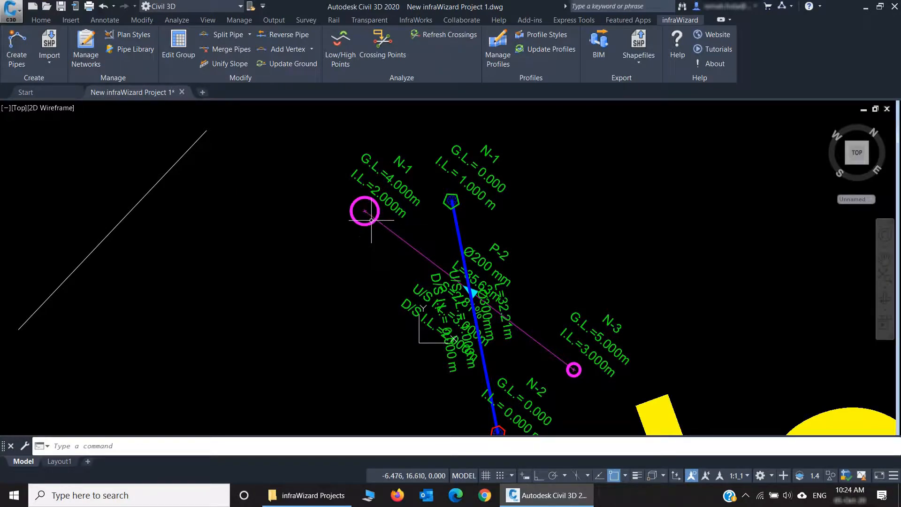
click(420, 254)
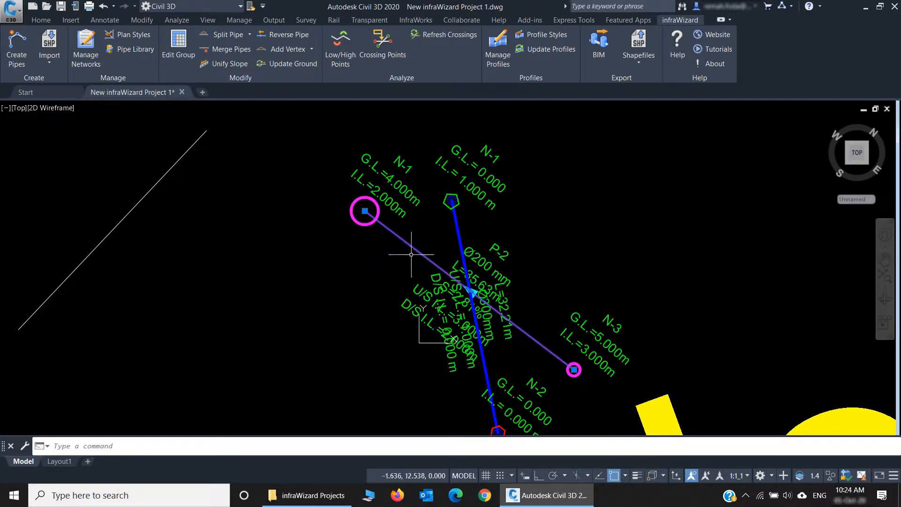
key(Escape)
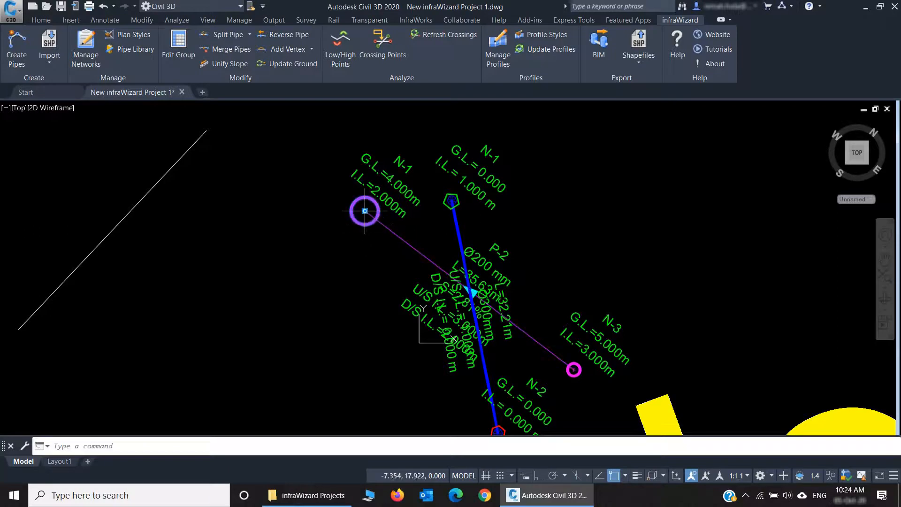
click(365, 211)
click(250, 277)
key(Escape)
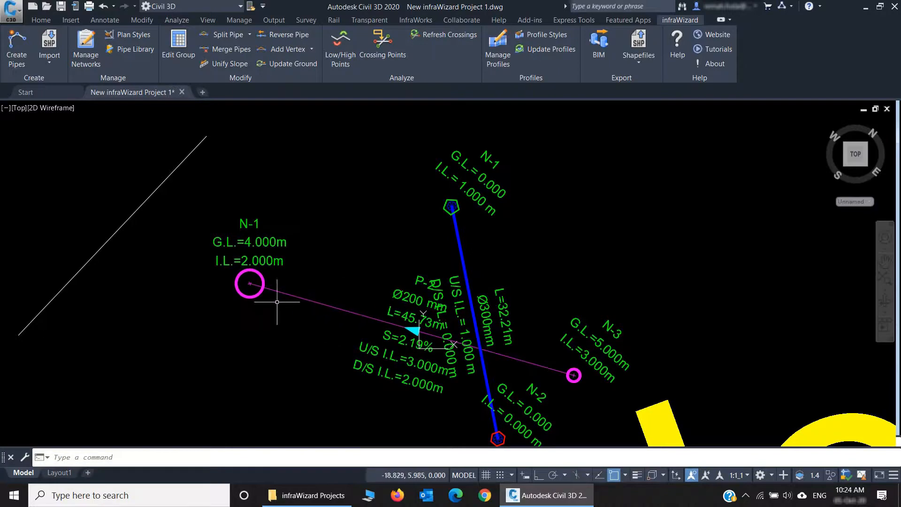
Step: Erase the SD network's node N-1
click(249, 283)
text(e)
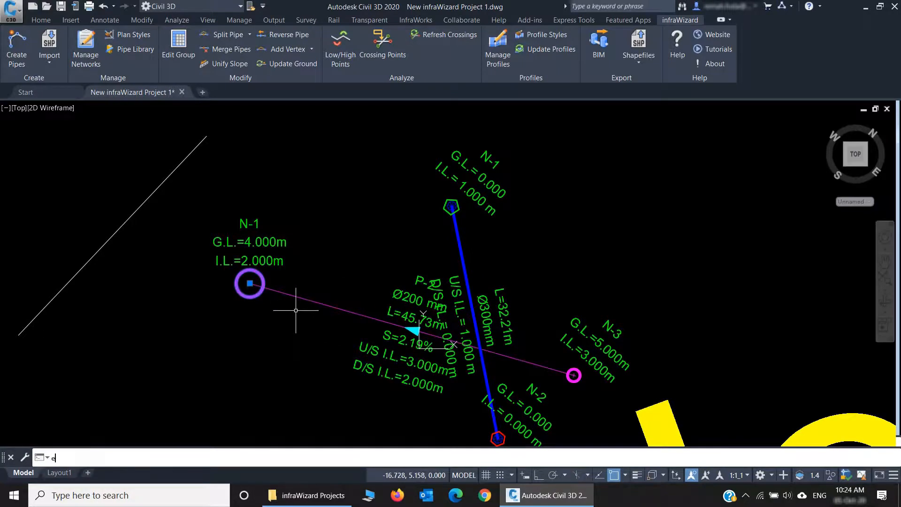
text(ra)
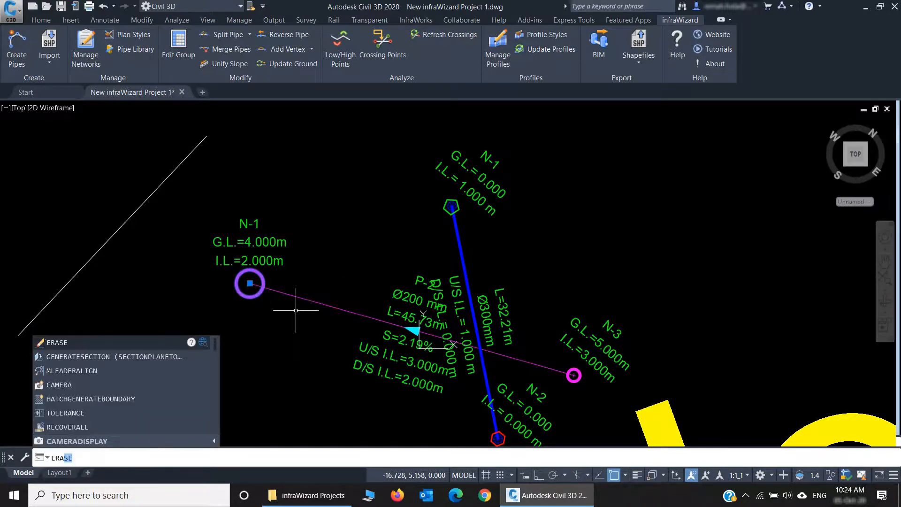
key(Return)
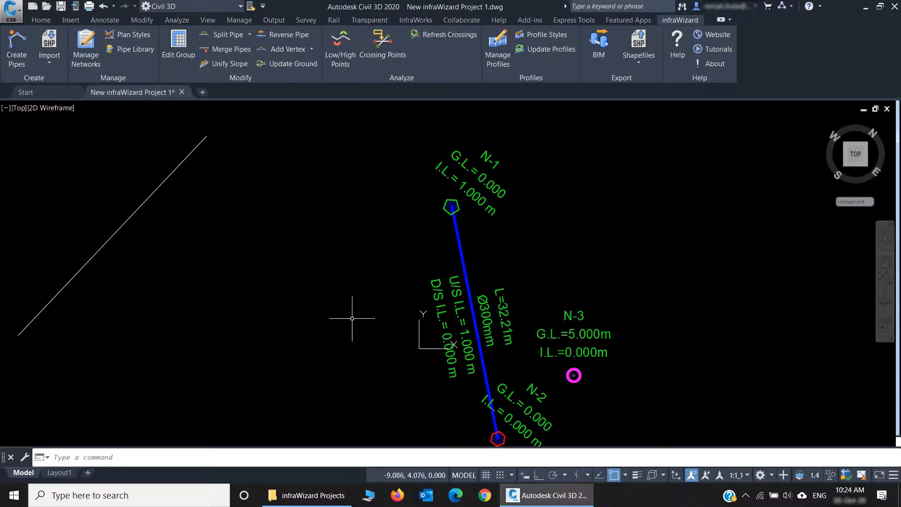
Step: Undo the erase, the move and the earlier type, shape and diameter edits of the SD network's node N-1
text(u)
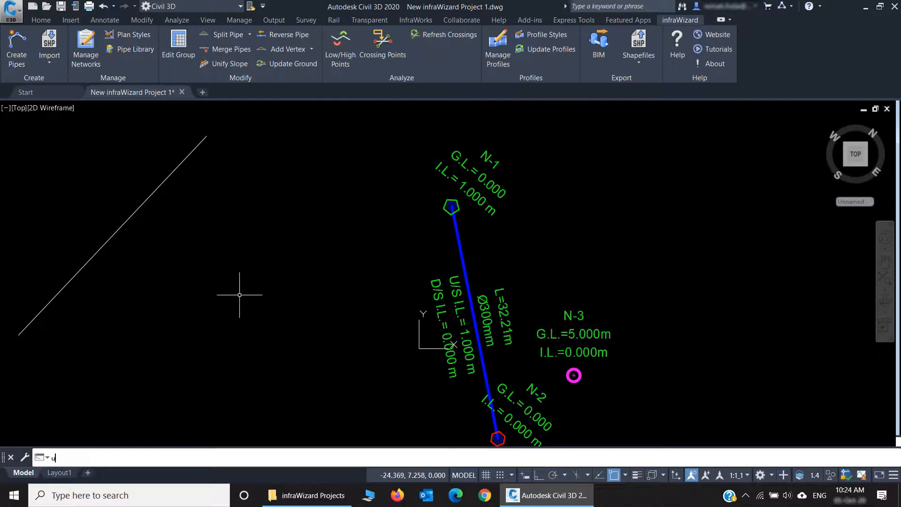
key(Return)
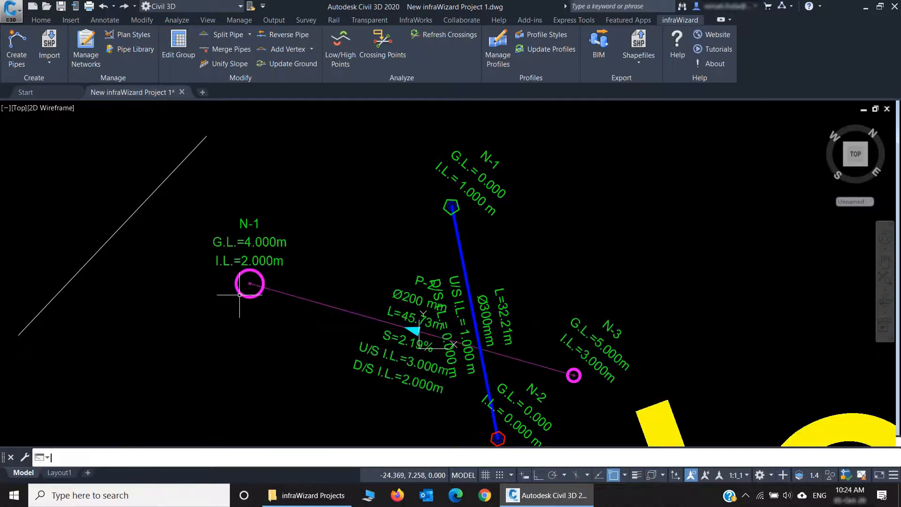
key(Return)
key(Return)
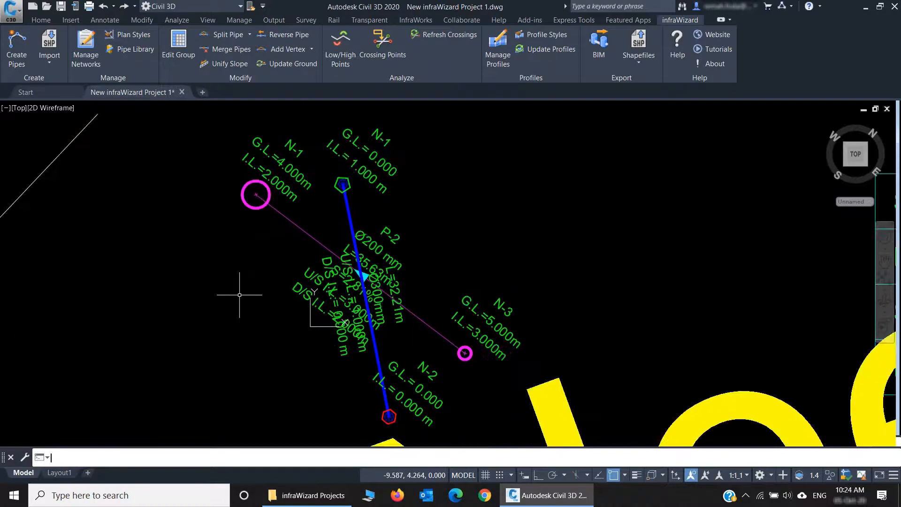
key(Return)
scroll(240, 295, up, 4)
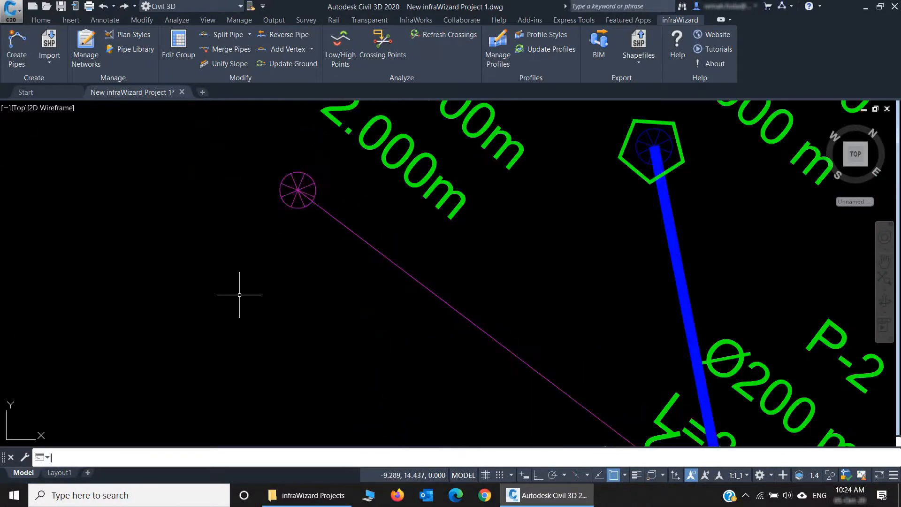
key(ctrl+z)
key(ctrl+z)
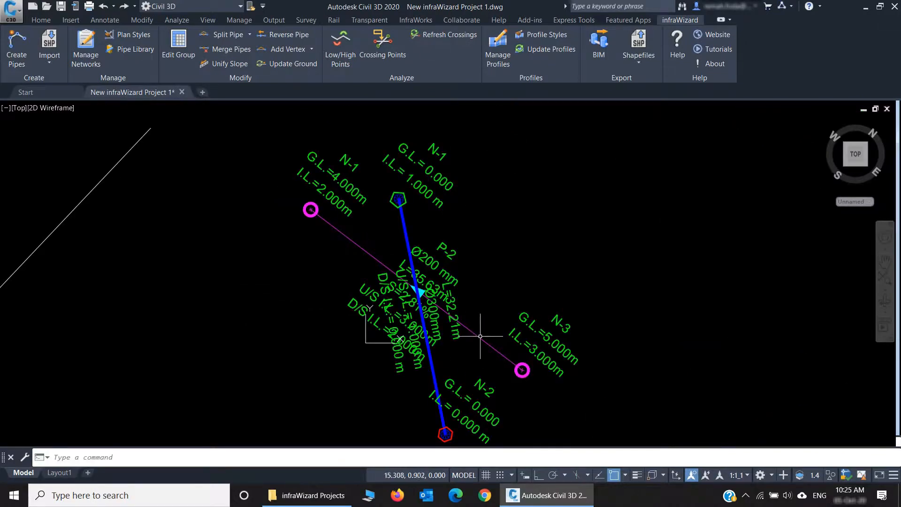
Step: Add a vertex to the SD network's pipe P-2 near node N-1, bending the pipe to about 36.4 m long
middle_drag(488, 337, 566, 306)
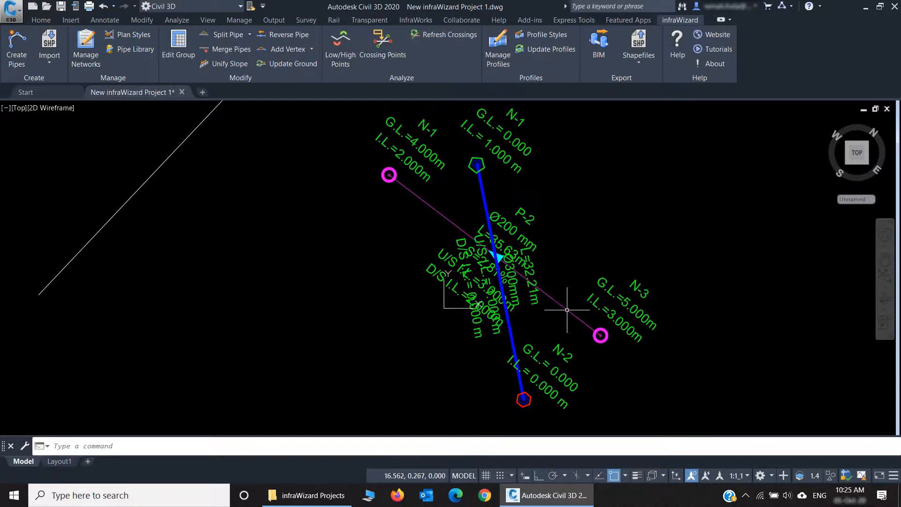
click(576, 311)
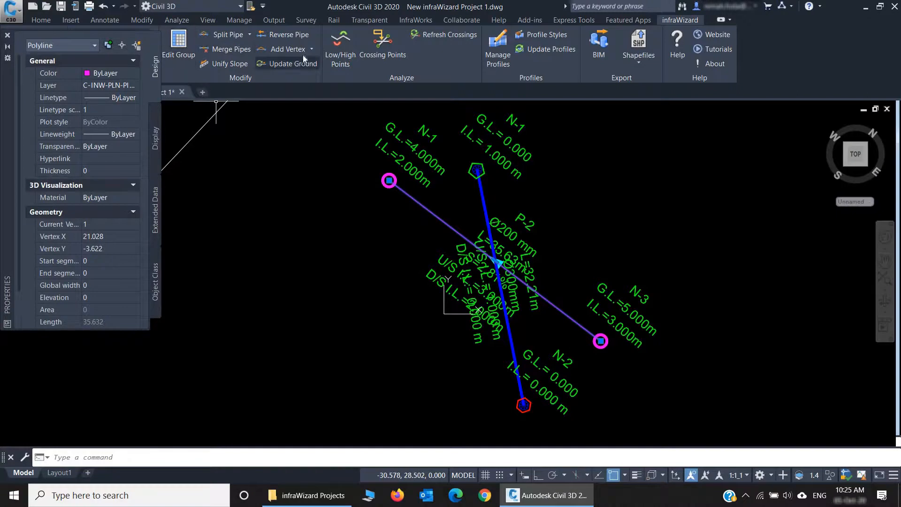
click(291, 49)
click(433, 213)
click(419, 232)
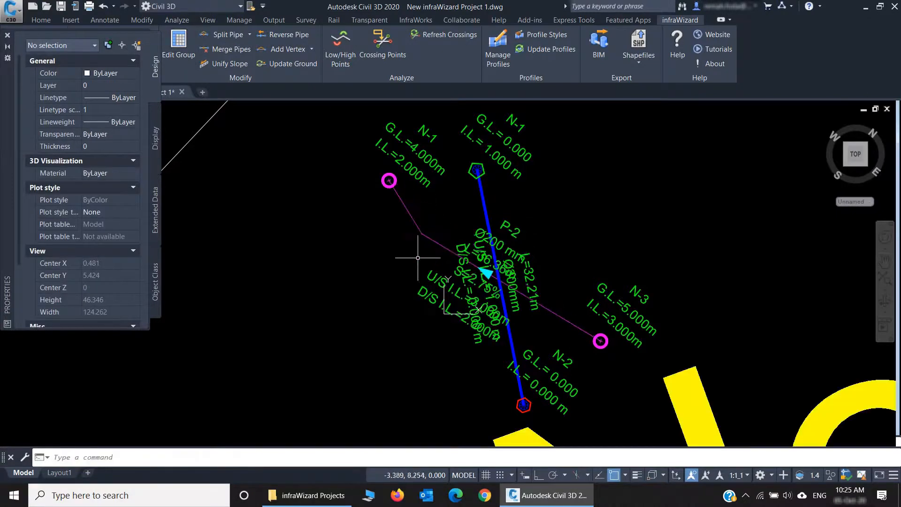
Step: Add a second vertex to pipe P-2 beside the first bend, making the pipe about 46.7 m long
click(436, 244)
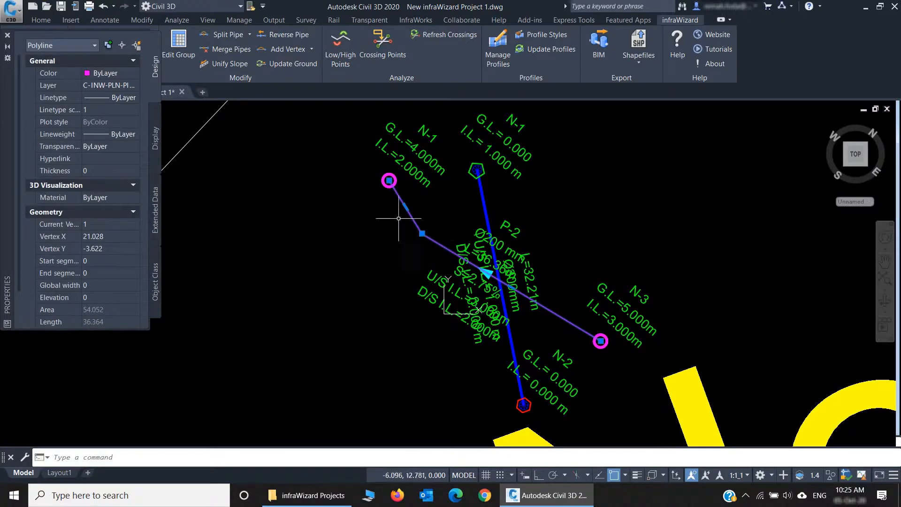
click(281, 49)
click(451, 251)
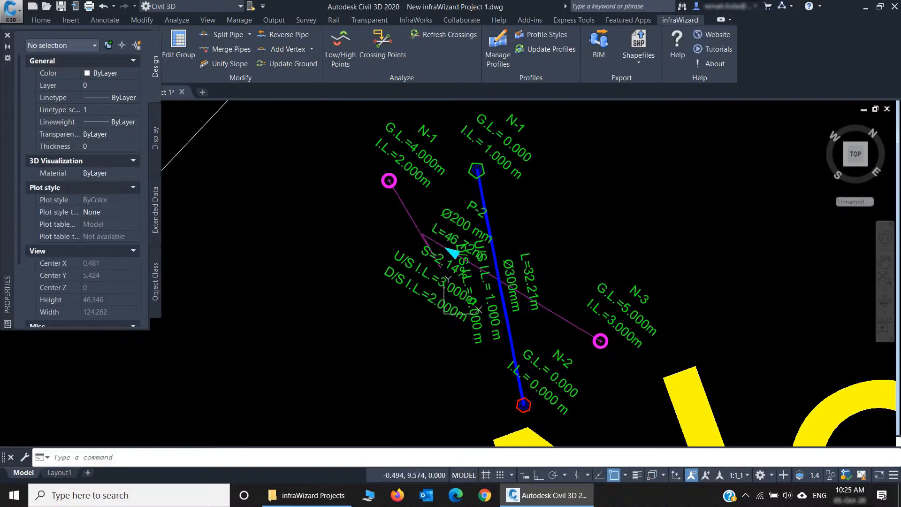
Step: Stretch the first-added vertex of pipe P-2 well below nodes N-1 and N-3, lengthening the pipe to about 57.6 m
click(421, 248)
click(422, 233)
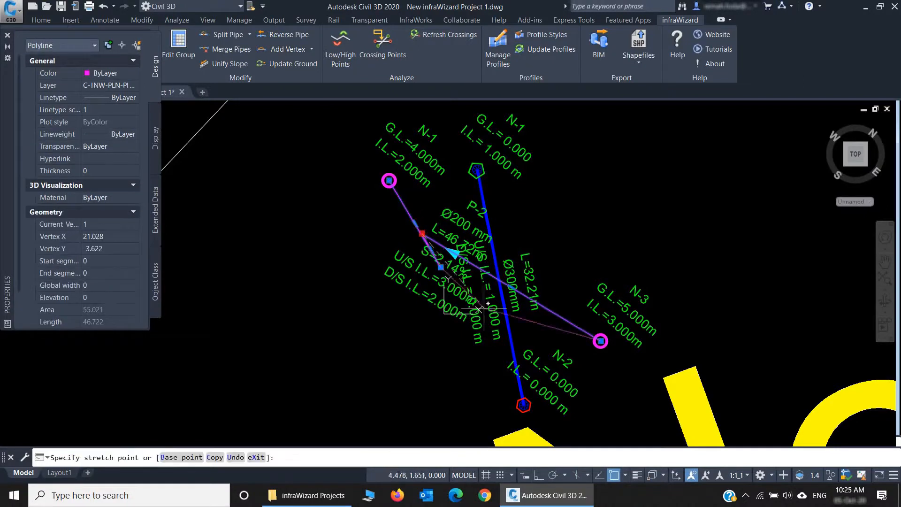
click(480, 351)
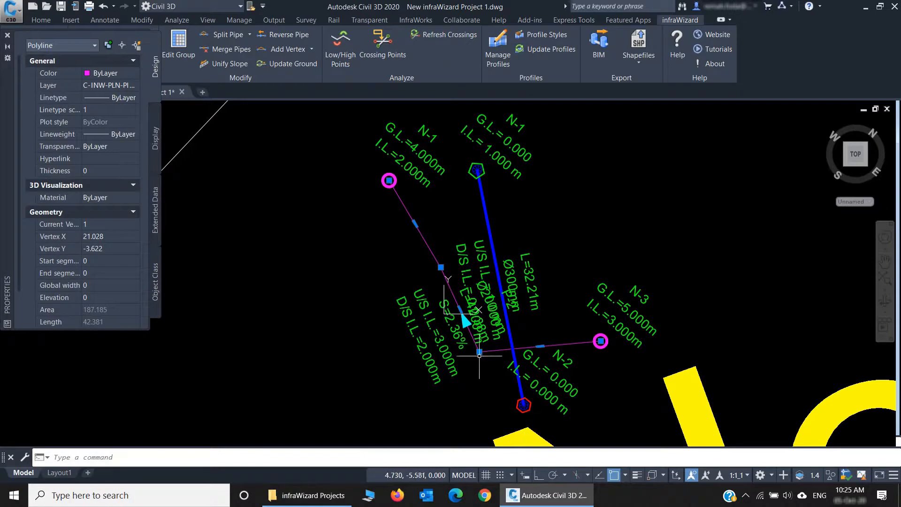
click(479, 351)
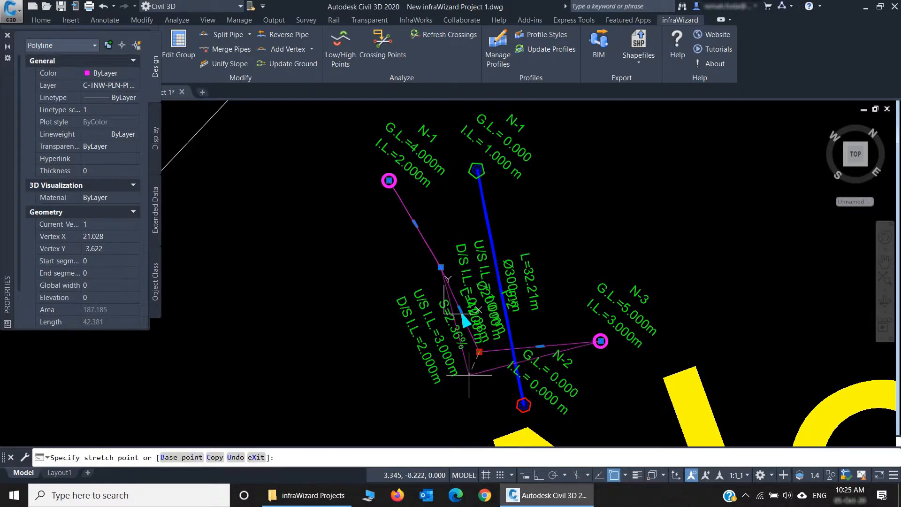
click(406, 389)
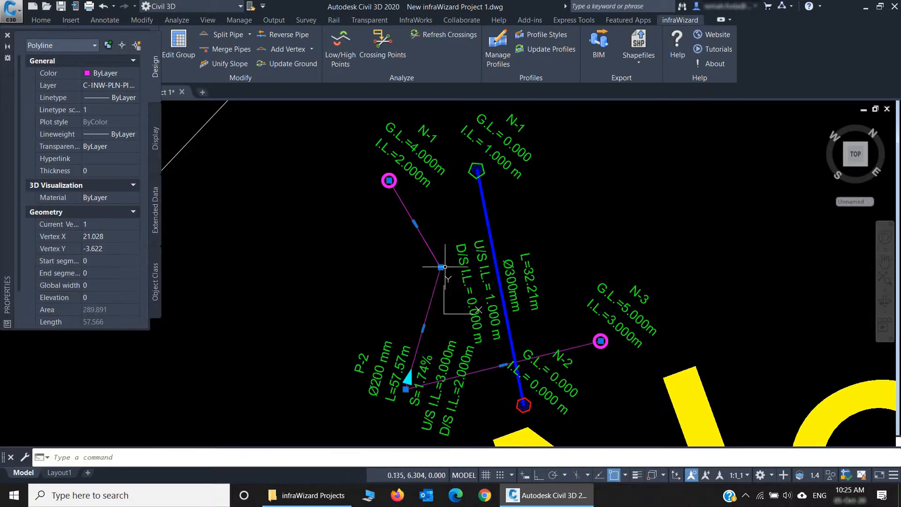
Step: Stretch pipe P-2's vertex near N-1 outward and pull its lower vertex level with N-3, making the pipe about 47.8 m long
click(441, 267)
click(367, 248)
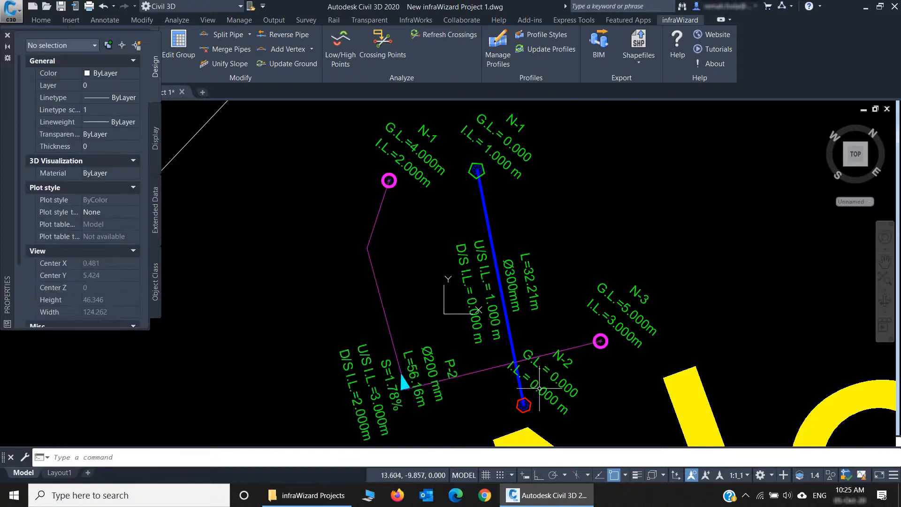
click(386, 311)
click(406, 389)
click(437, 350)
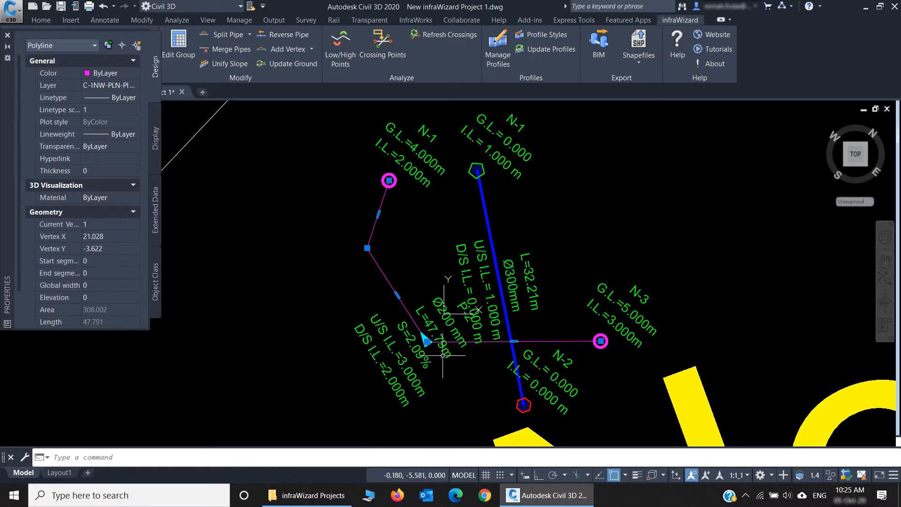
key(Escape)
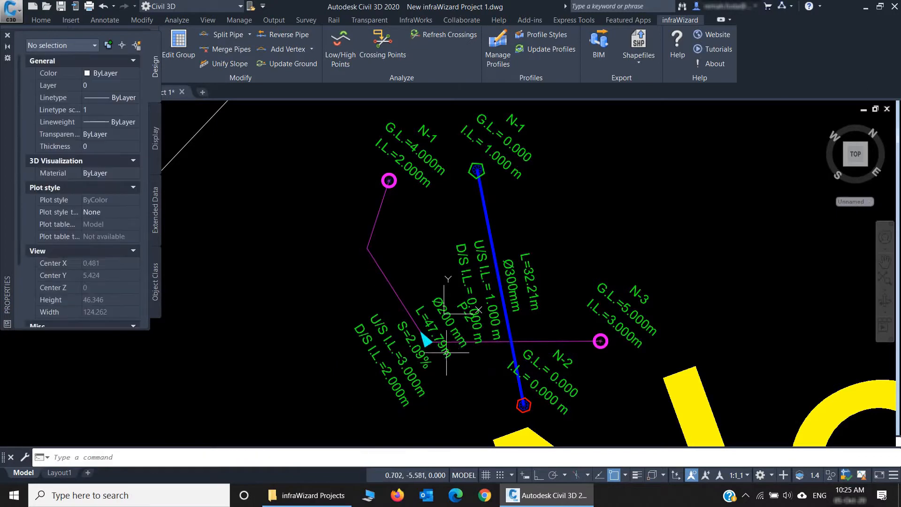
Step: Move pipe P-2's vertex near N-1 inward toward the crossing pipe, making P-2 about 45.6 m long
click(392, 283)
click(370, 250)
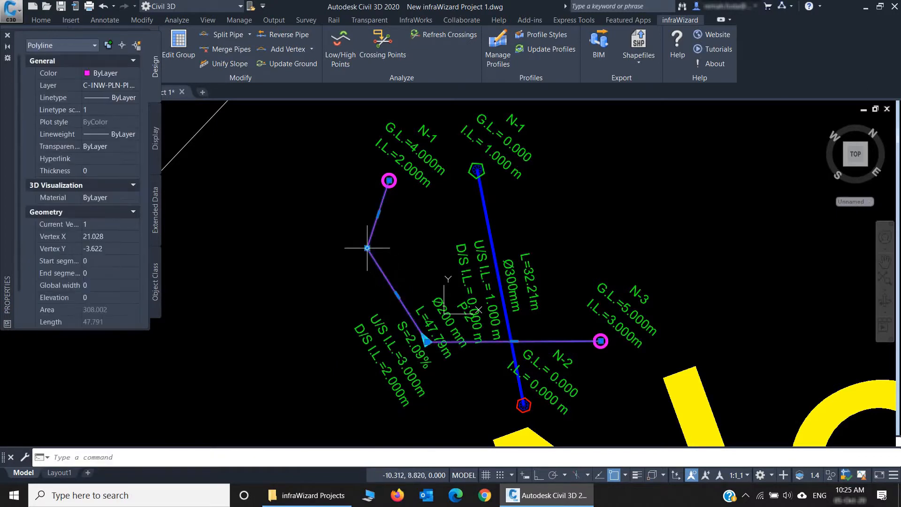
click(370, 250)
click(412, 245)
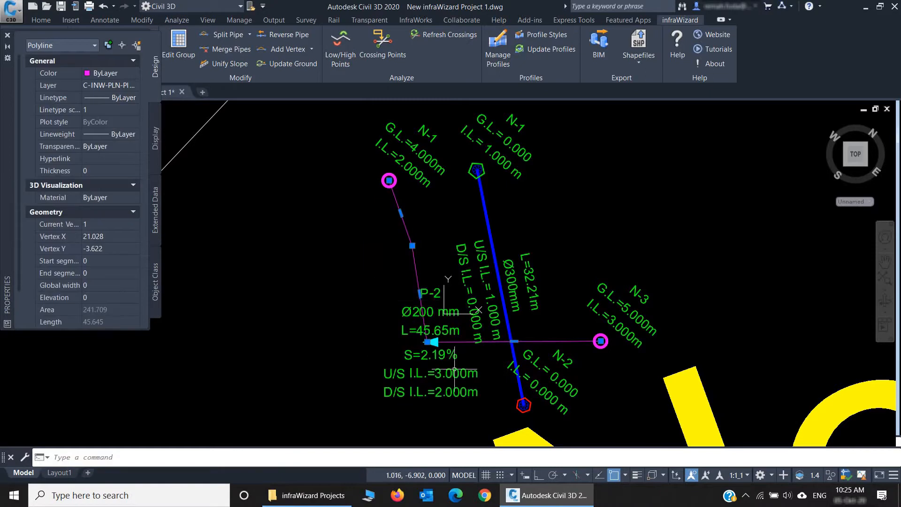
key(Escape)
Step: Move pipe P-2's lower vertex across the crossing pipe to near N-3, shortening P-2 to about 37.6 m
click(449, 342)
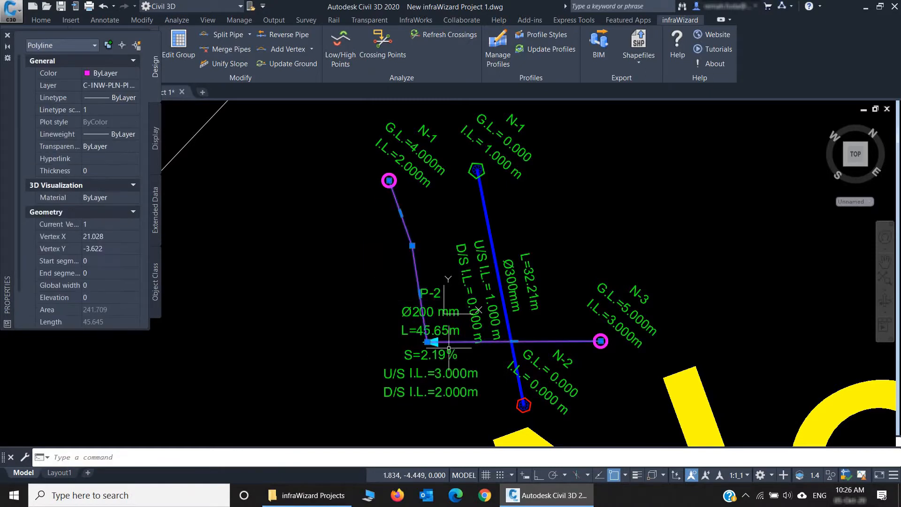
click(427, 342)
click(546, 314)
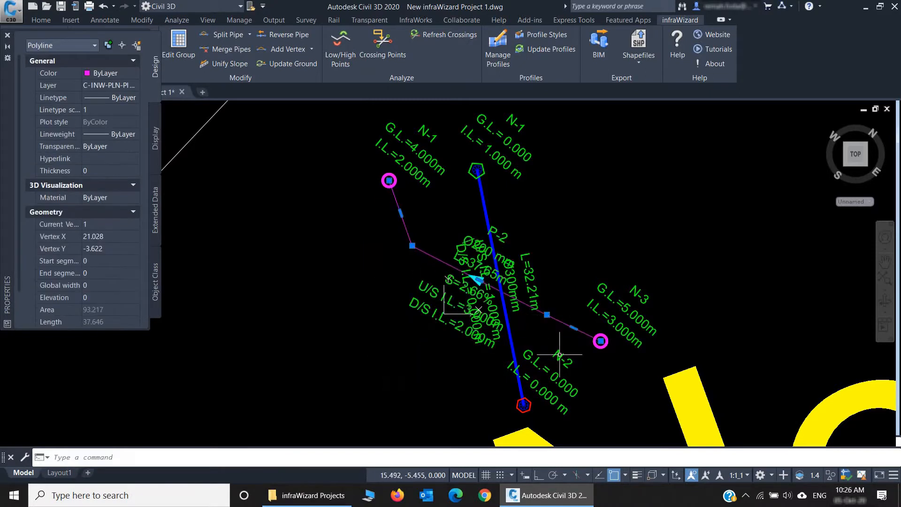
key(Escape)
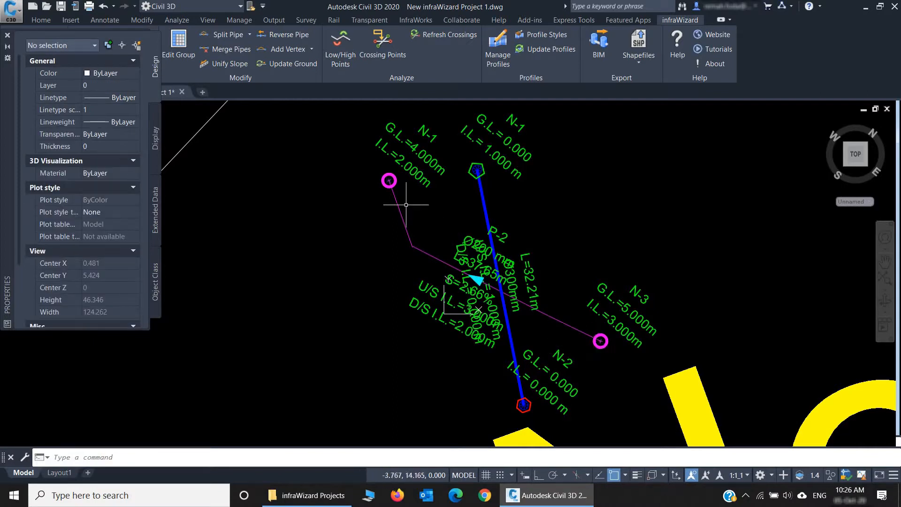
Step: Move the SD network's node N-1 to about X -10.6, Y 13.0
click(386, 186)
click(389, 180)
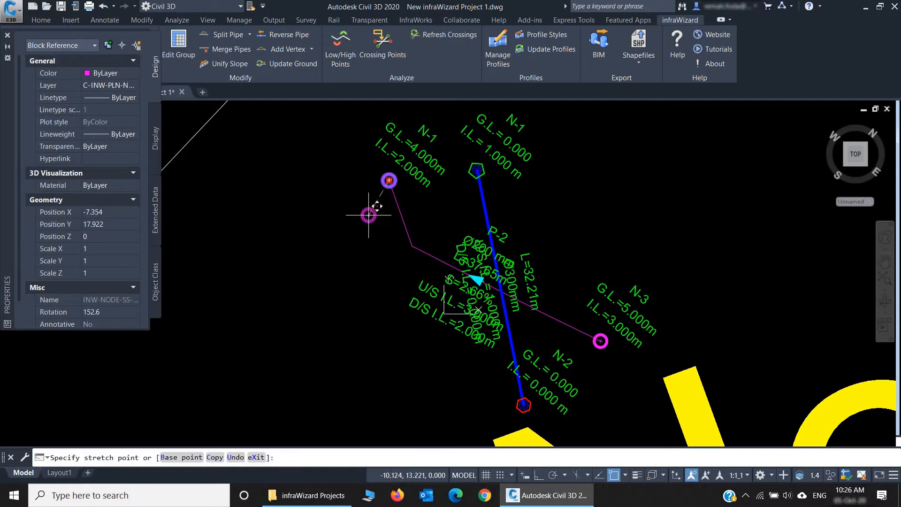
click(364, 217)
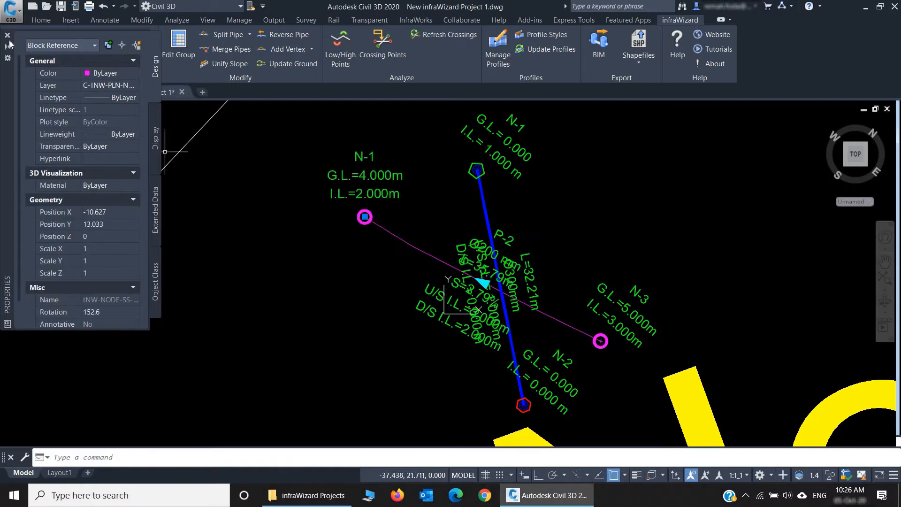
Step: Examine the profile drawing and data table of line N-1 to N-3, and compare them with the plan layout
scroll(261, 306, down, 4)
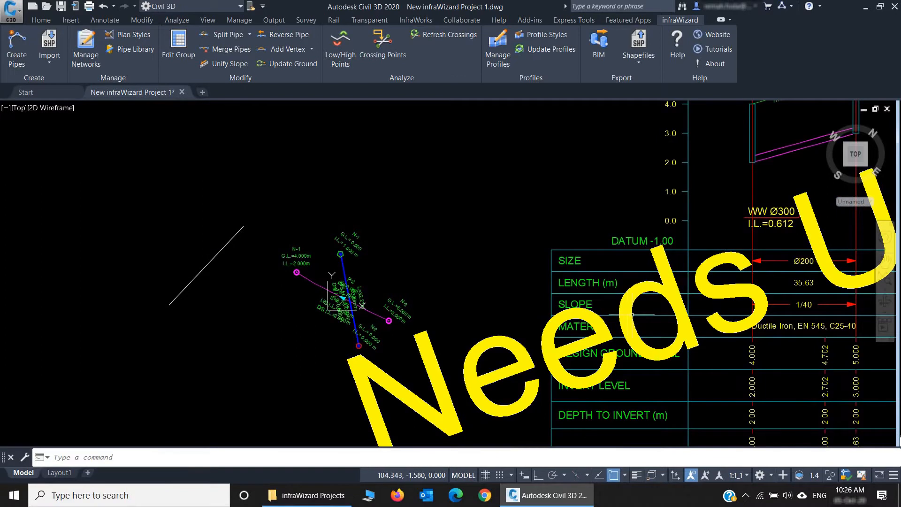
scroll(632, 315, down, 3)
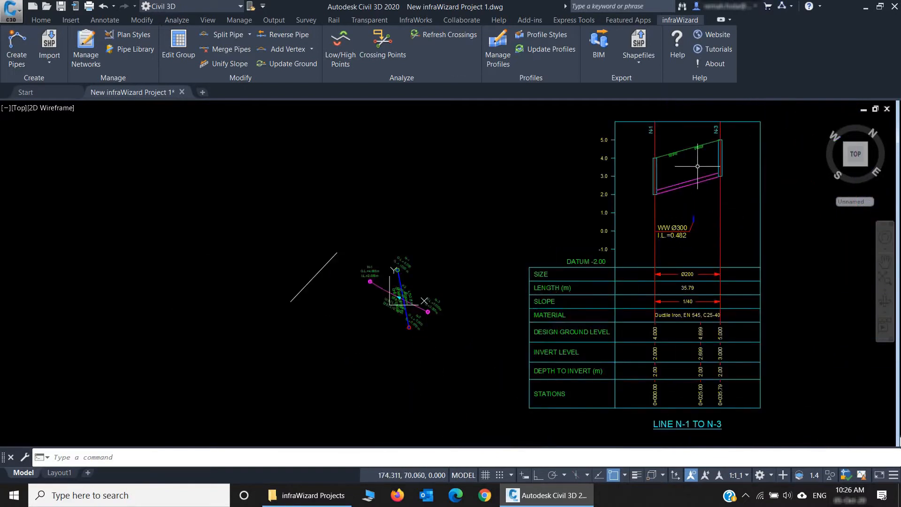
scroll(421, 299, up, 4)
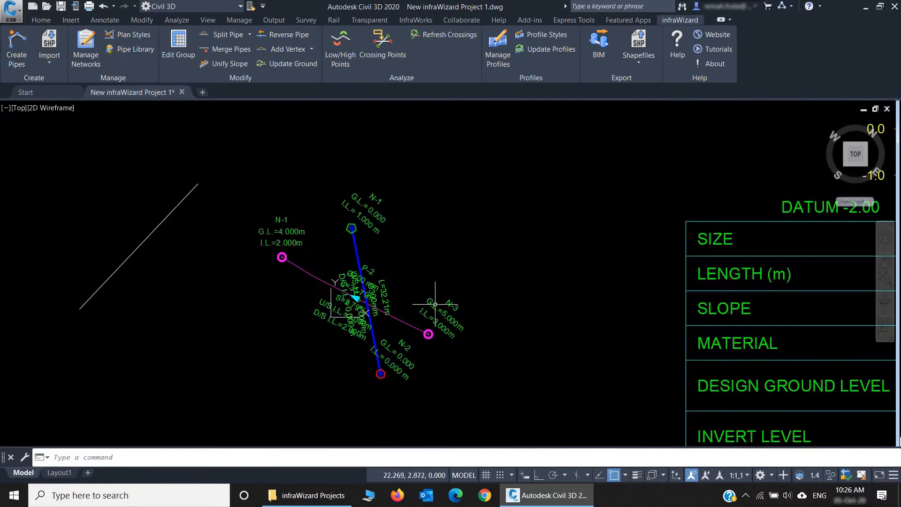
scroll(429, 282, up, 2)
middle_drag(422, 272, 483, 265)
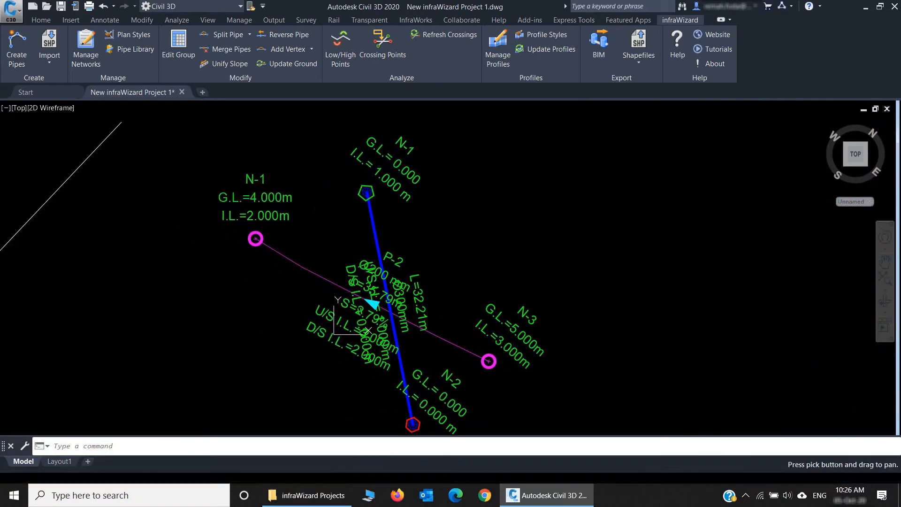